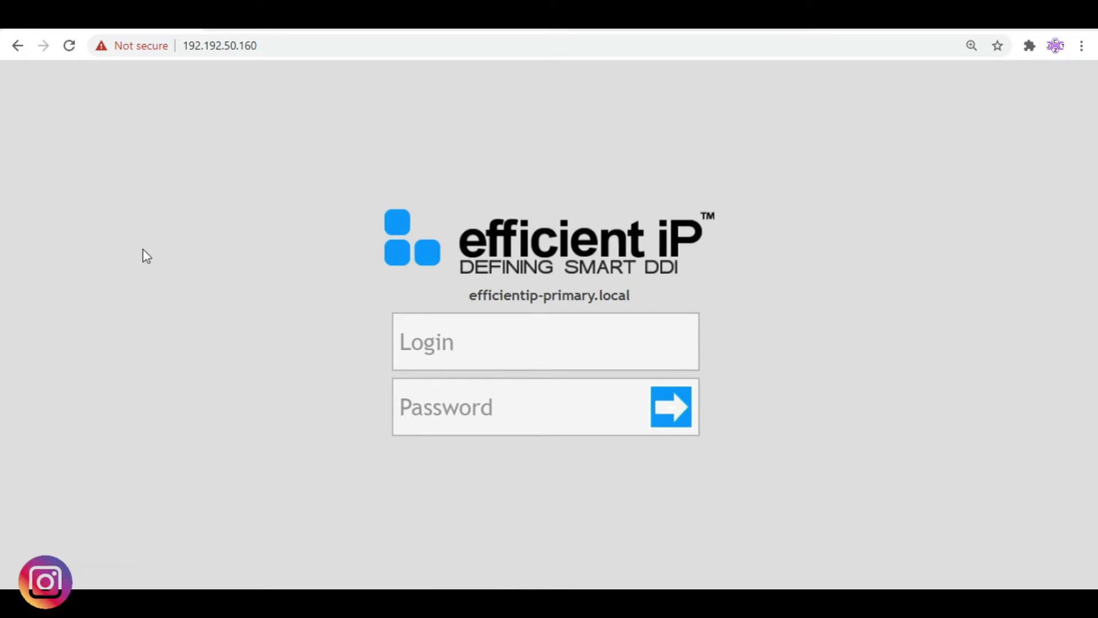
Sign in to the SOLIDserver web console with the administrator username and password
click(490, 335)
text(ipmadmin)
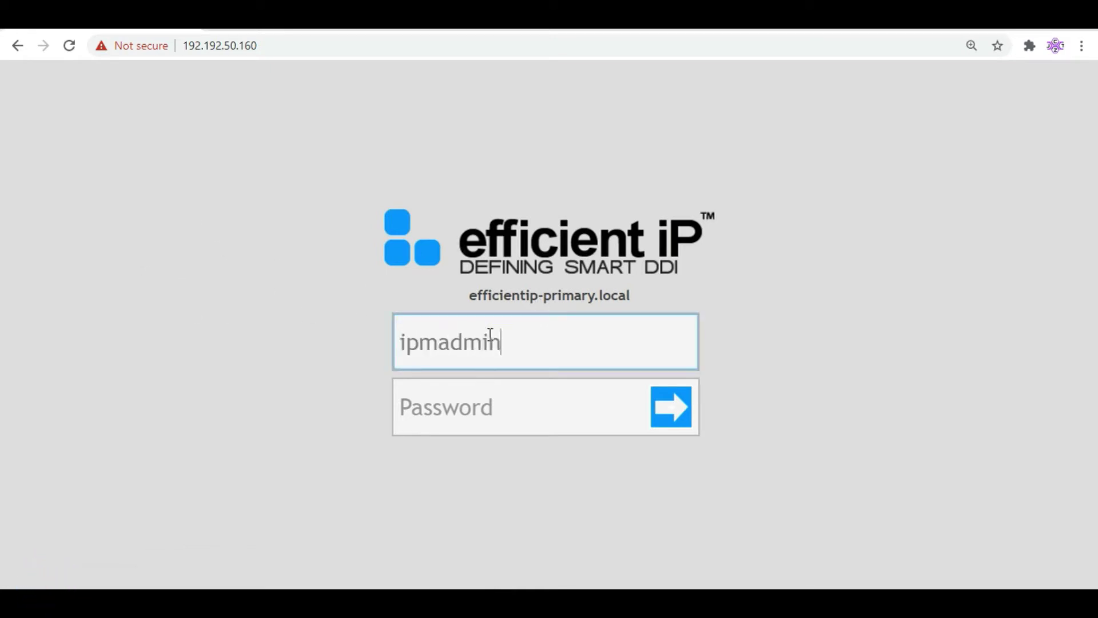
key(Tab)
text(*****)
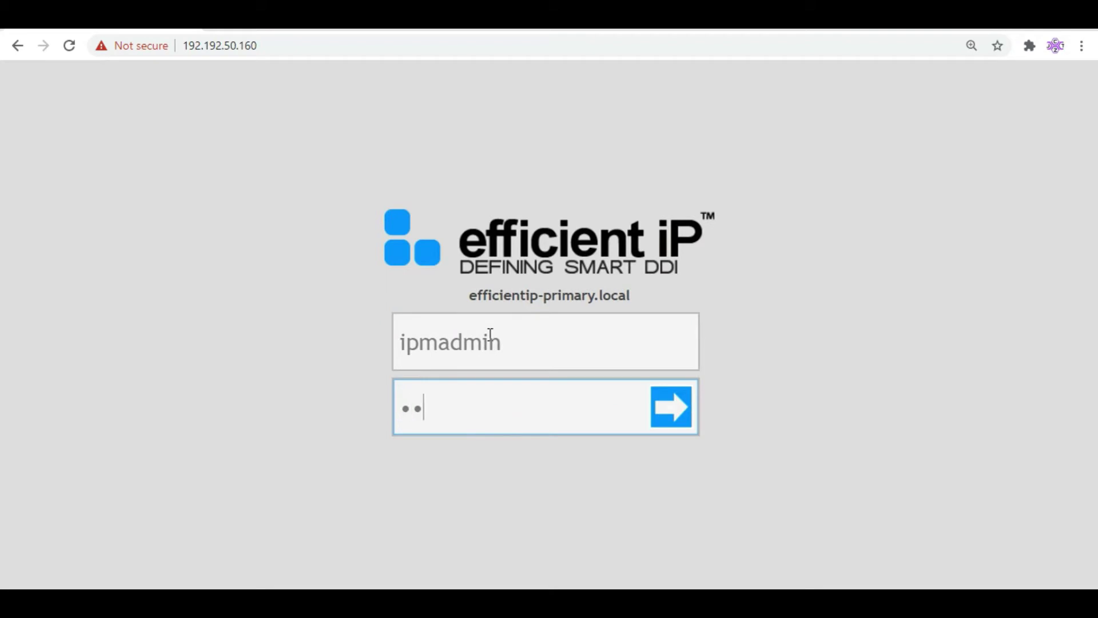
key(Return)
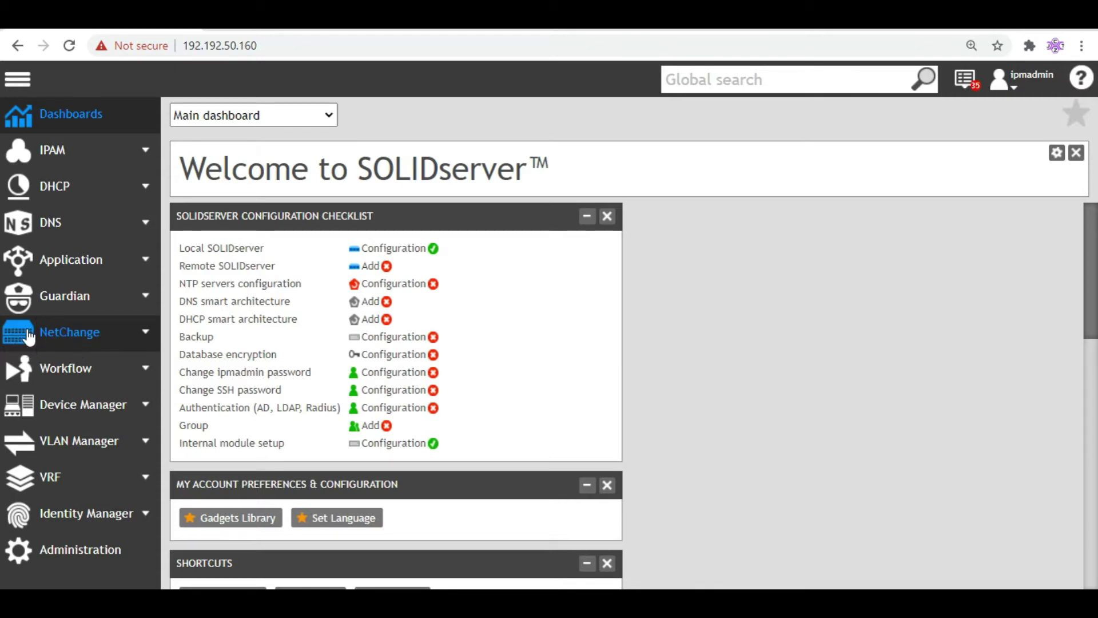
Show the NetChange list of all network devices, which returns 0 results
click(28, 337)
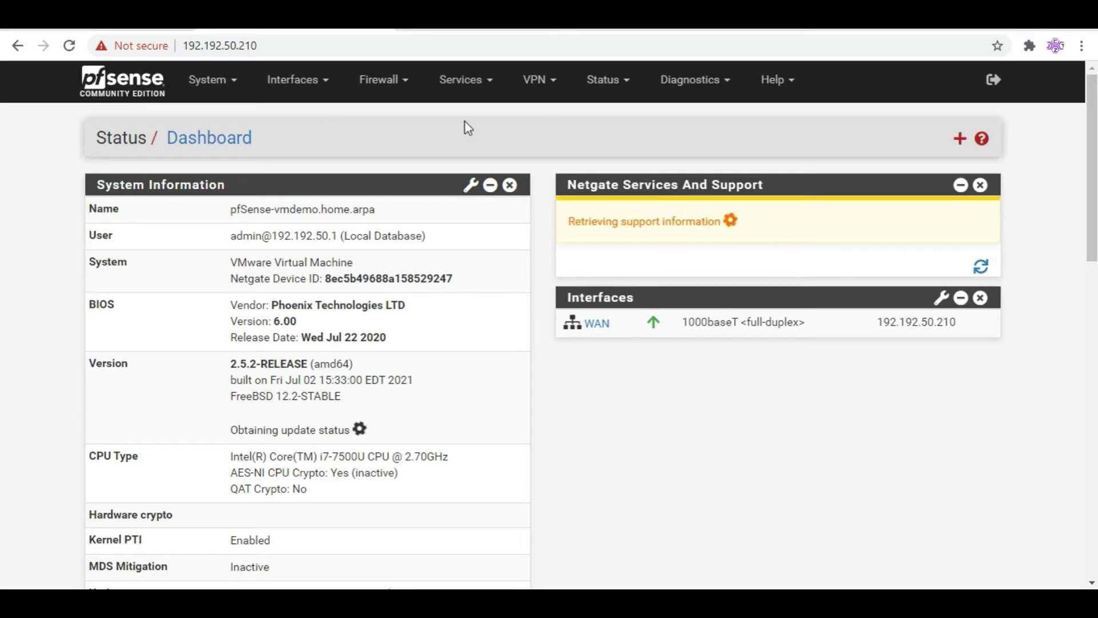
Review the pfSense WAN firewall rules, including the rule allowing SNMP on port 161
click(383, 87)
click(373, 170)
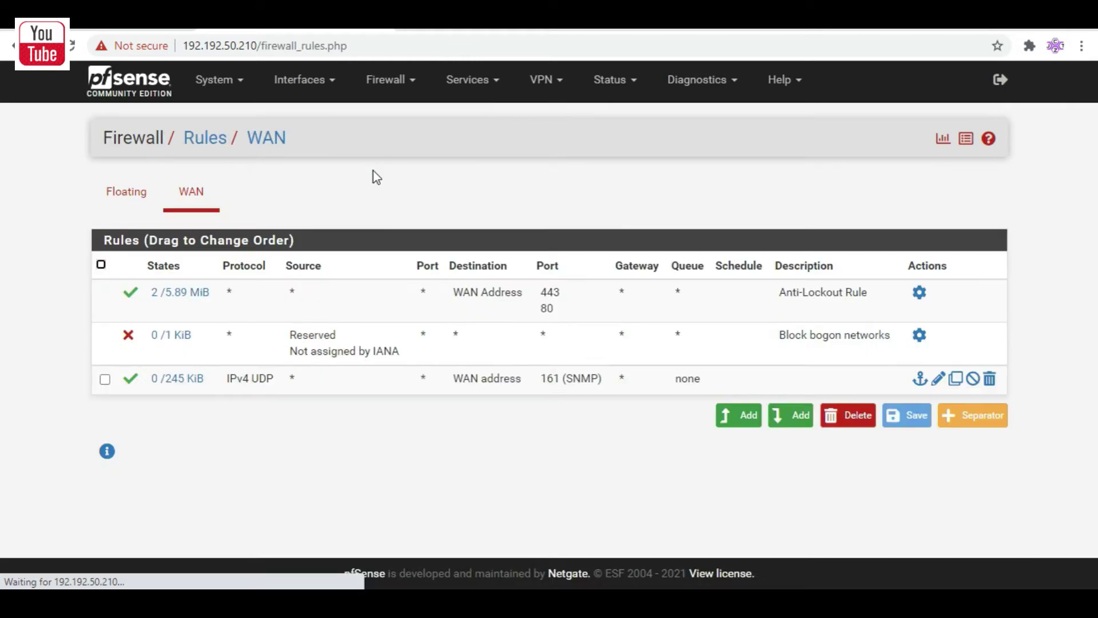
mouse_move(229, 379)
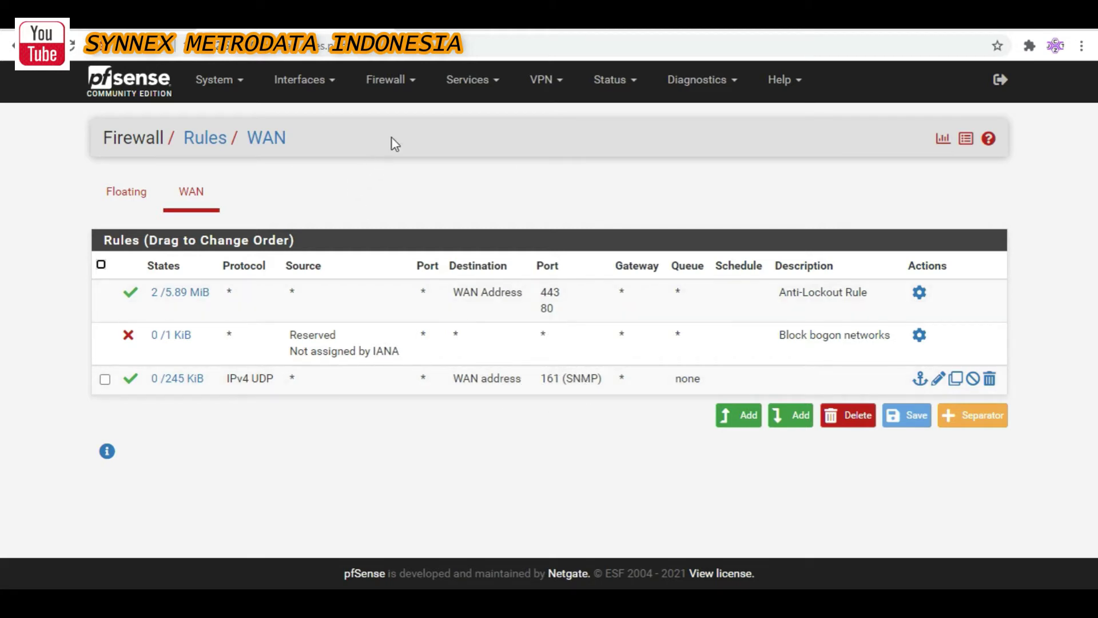
Open pfSense's SNMP service settings, then enter the administrator login on the FortiGate sign-in page
click(468, 79)
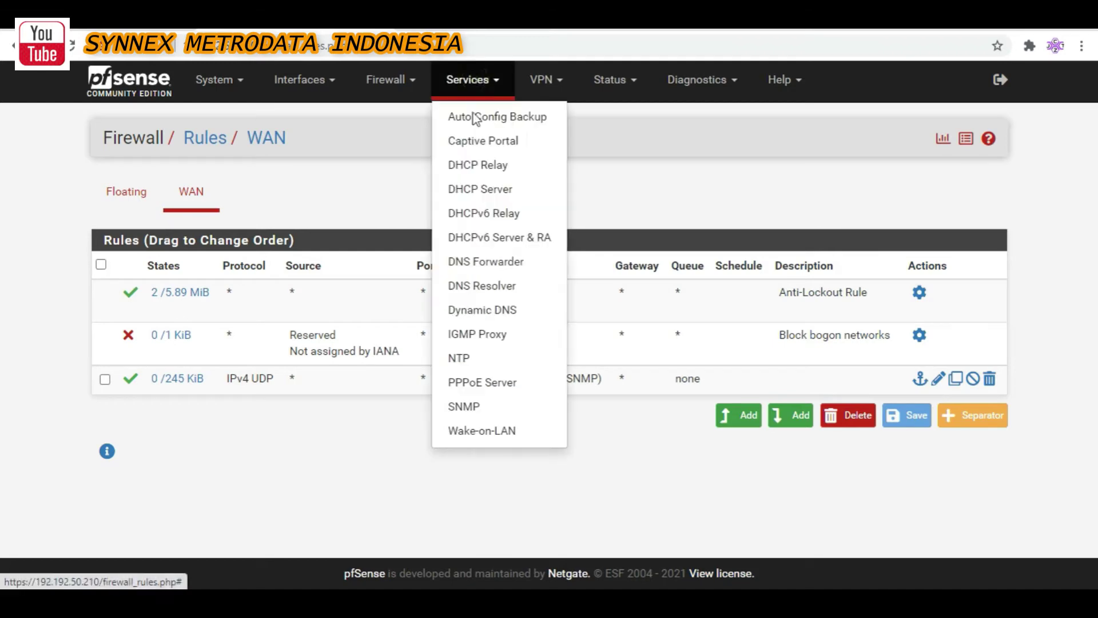
click(464, 404)
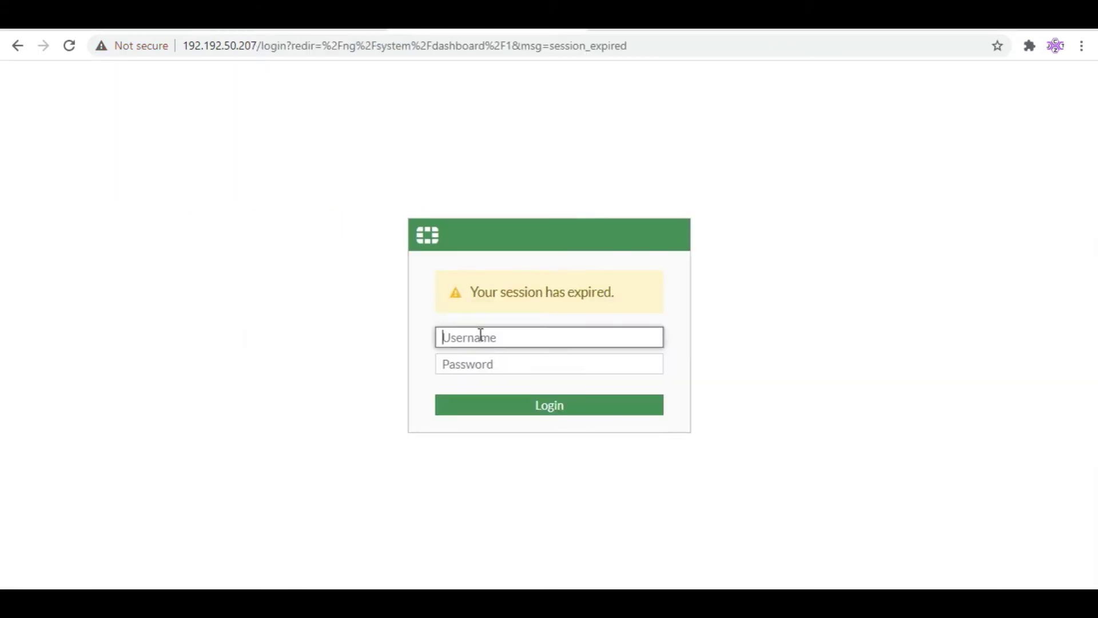
text(admin)
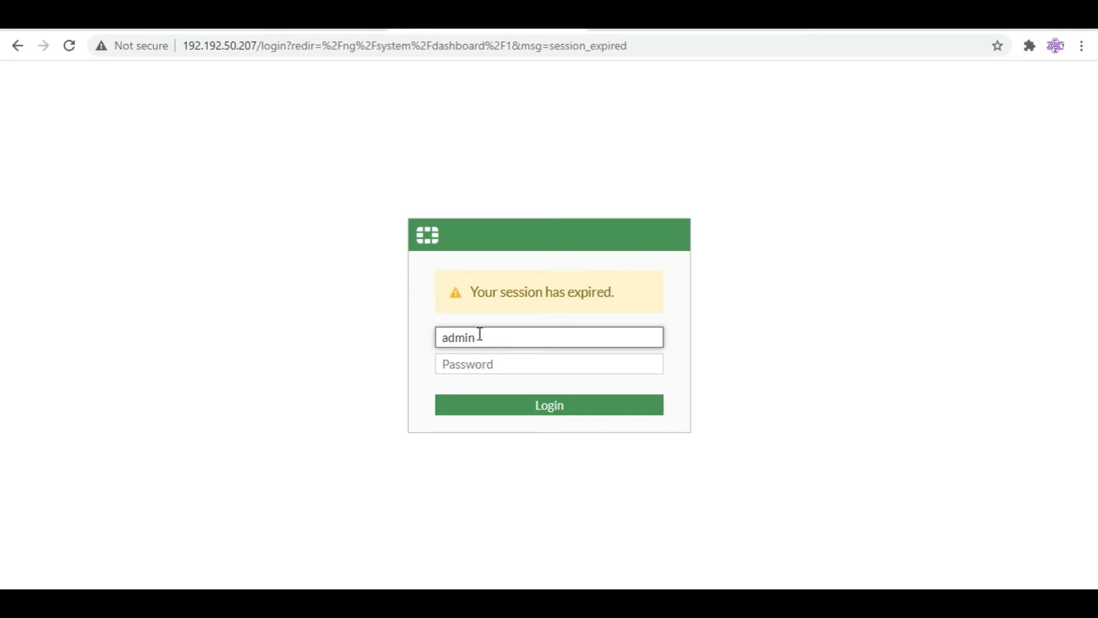
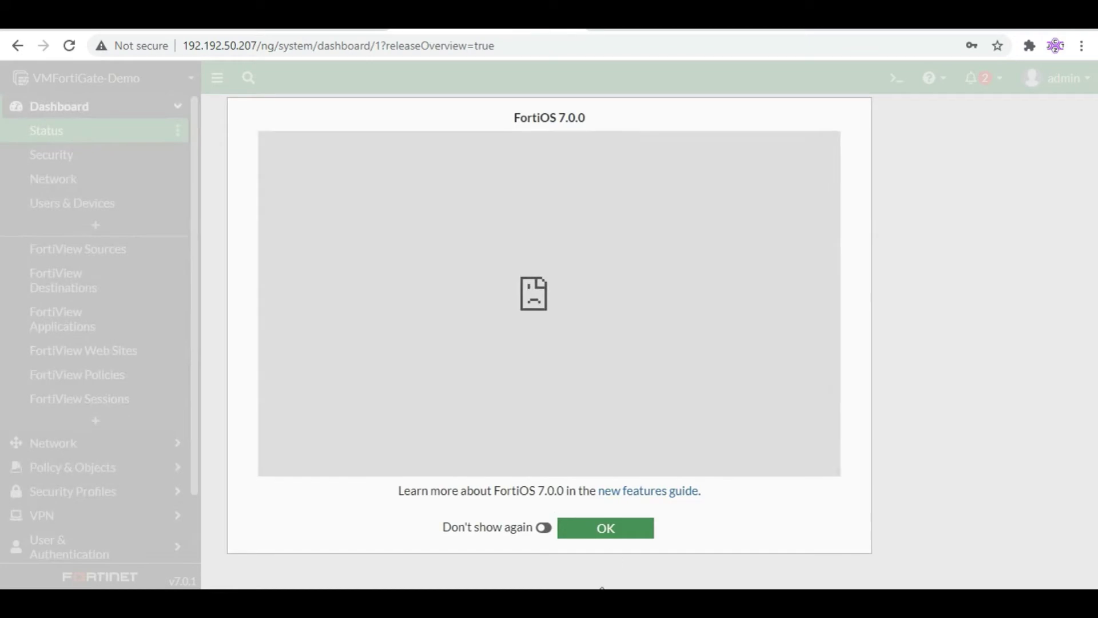
Dismiss the FortiOS 7.0.0 release overview
click(610, 534)
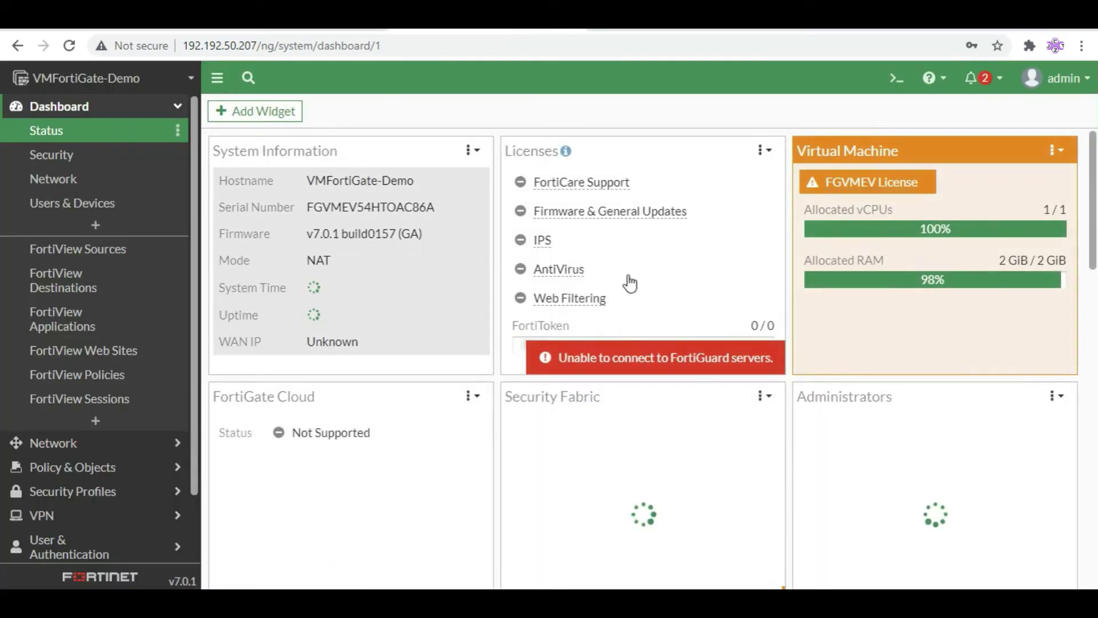
scroll(87, 369, down, 1)
scroll(87, 369, down, 2)
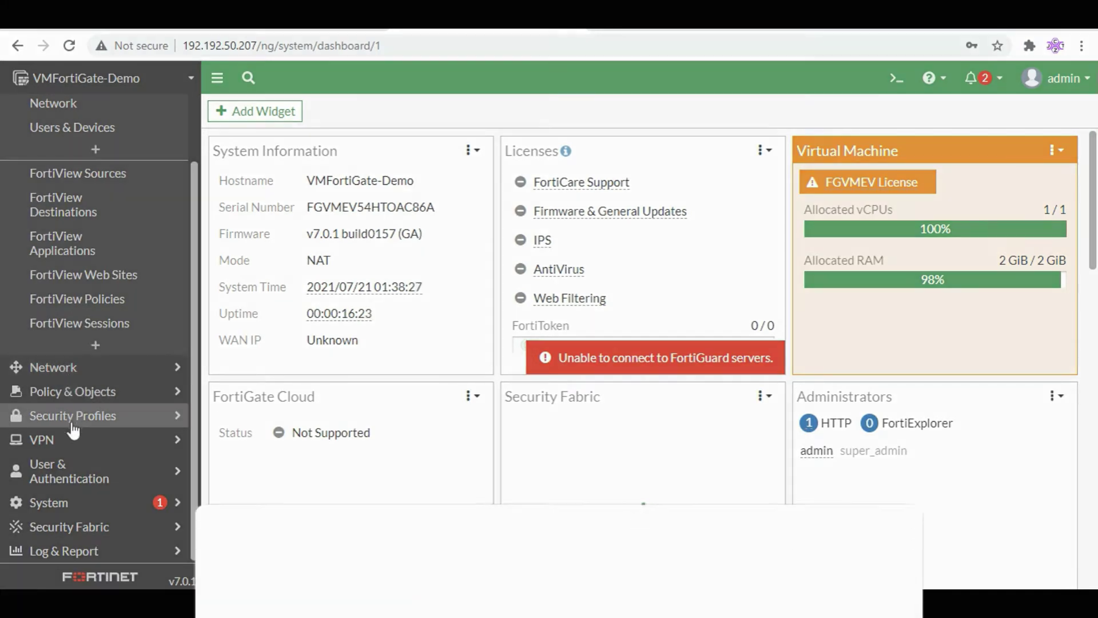
Expand the VPN and System sidebar sections, collapsing Network again
click(73, 440)
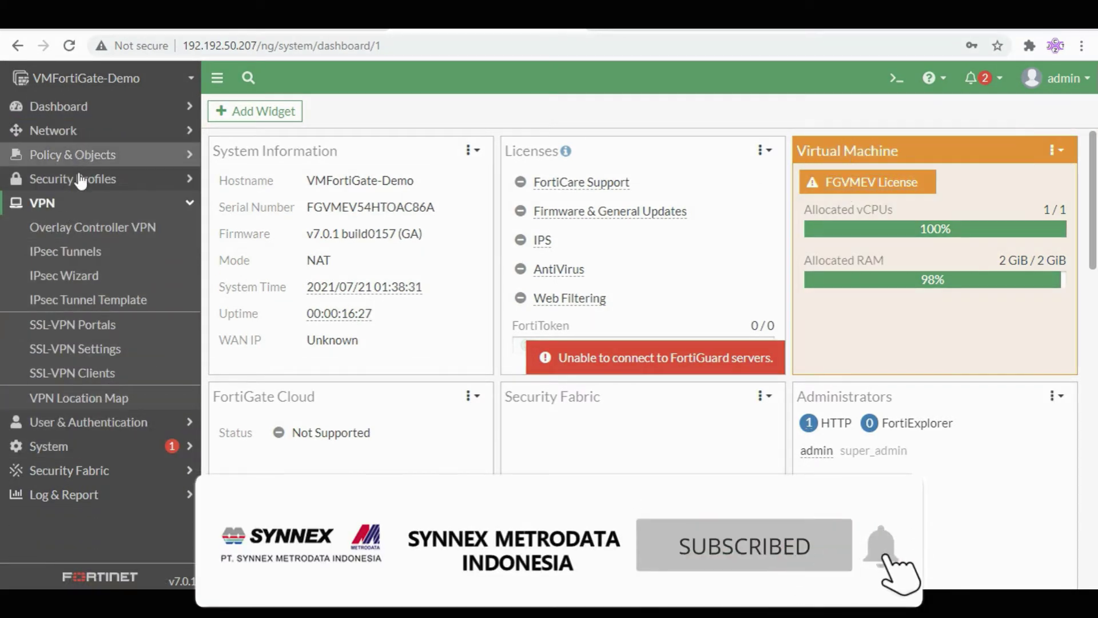
click(78, 139)
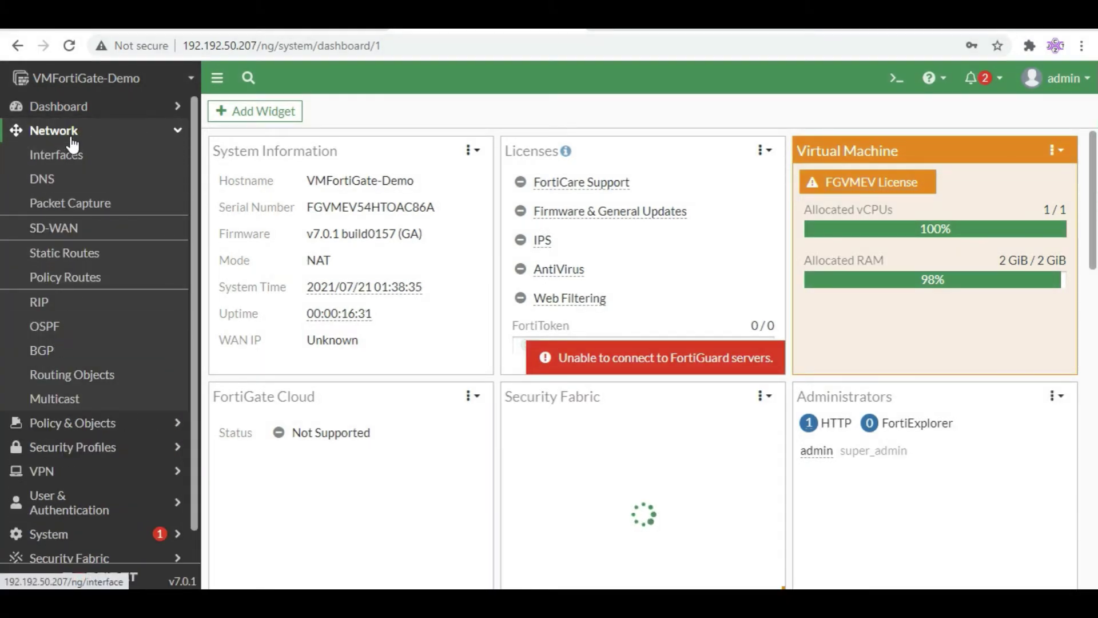
click(68, 130)
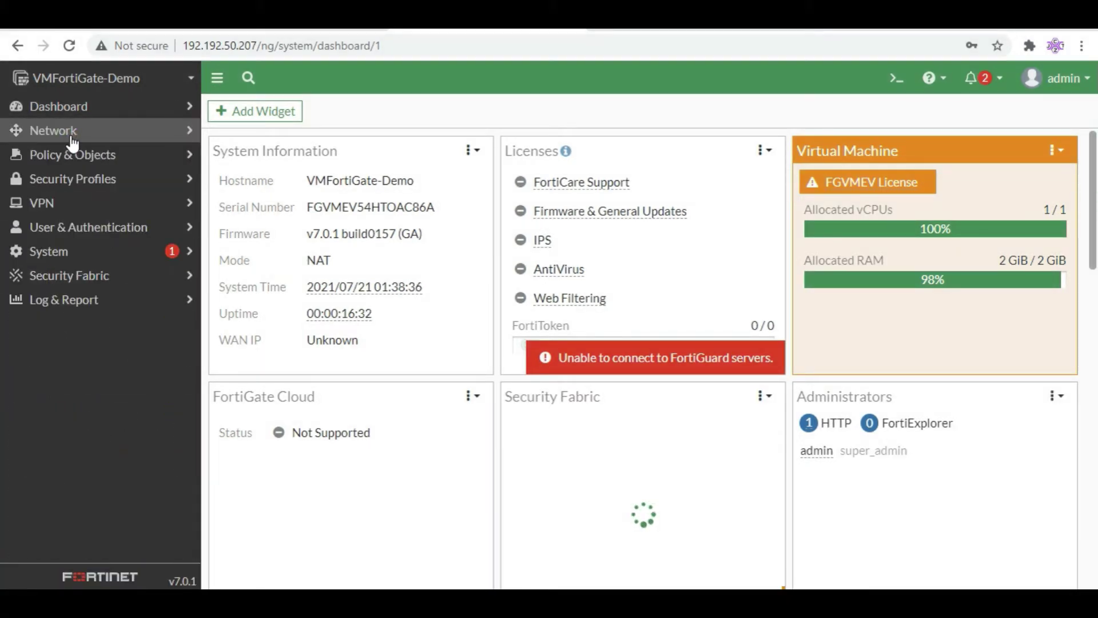
click(72, 251)
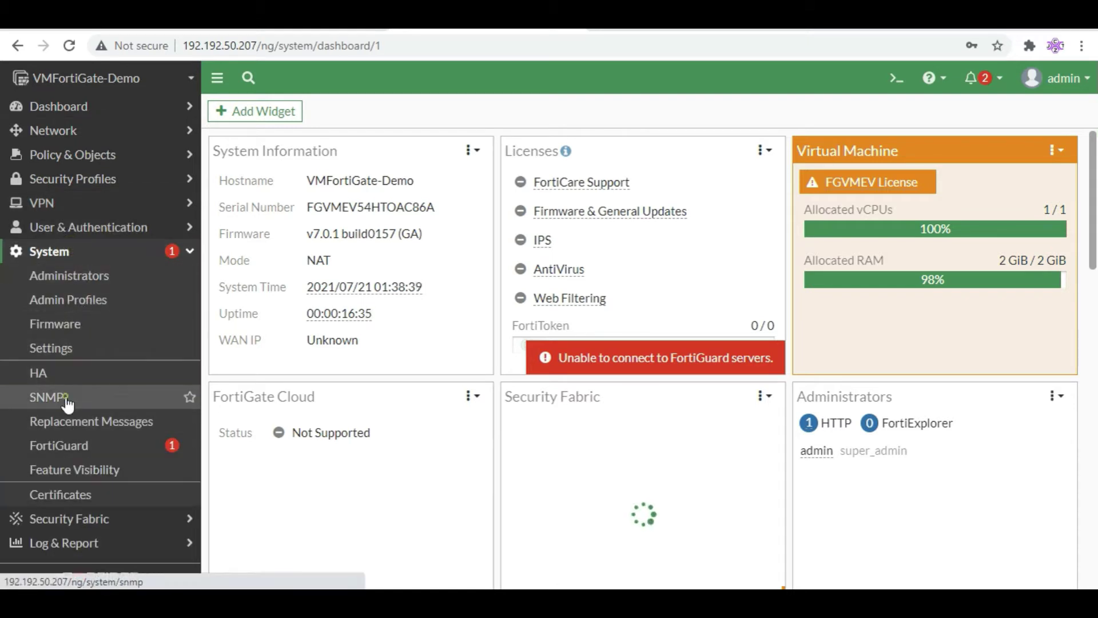
Open System > SNMP and review the 'public' v1/v2c community for host 192.192.50.160/24
click(68, 401)
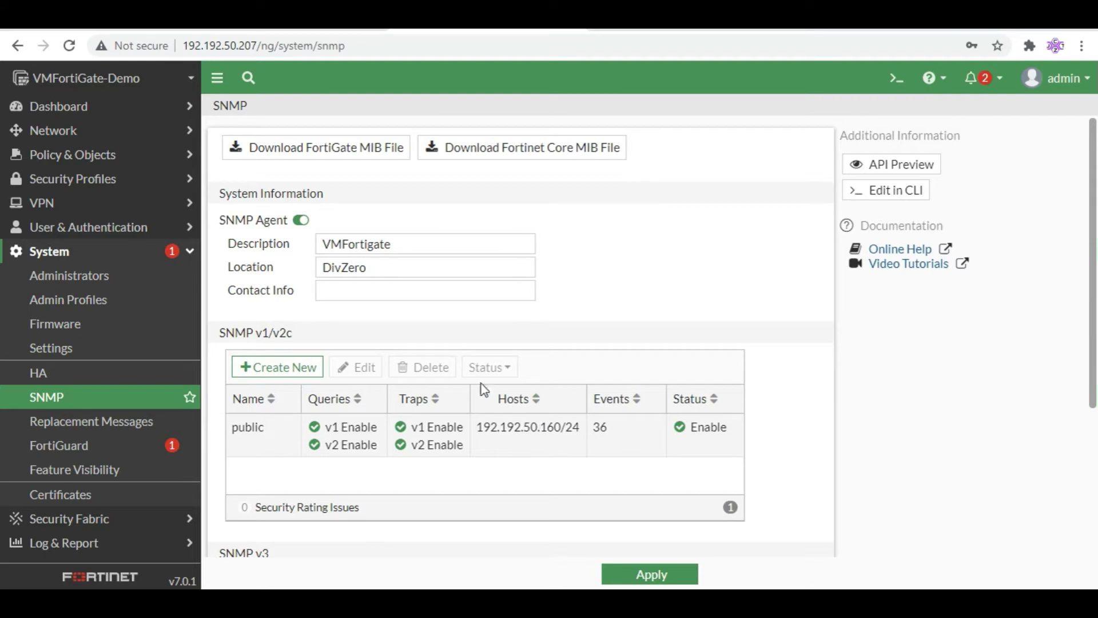
scroll(452, 400, down, 4)
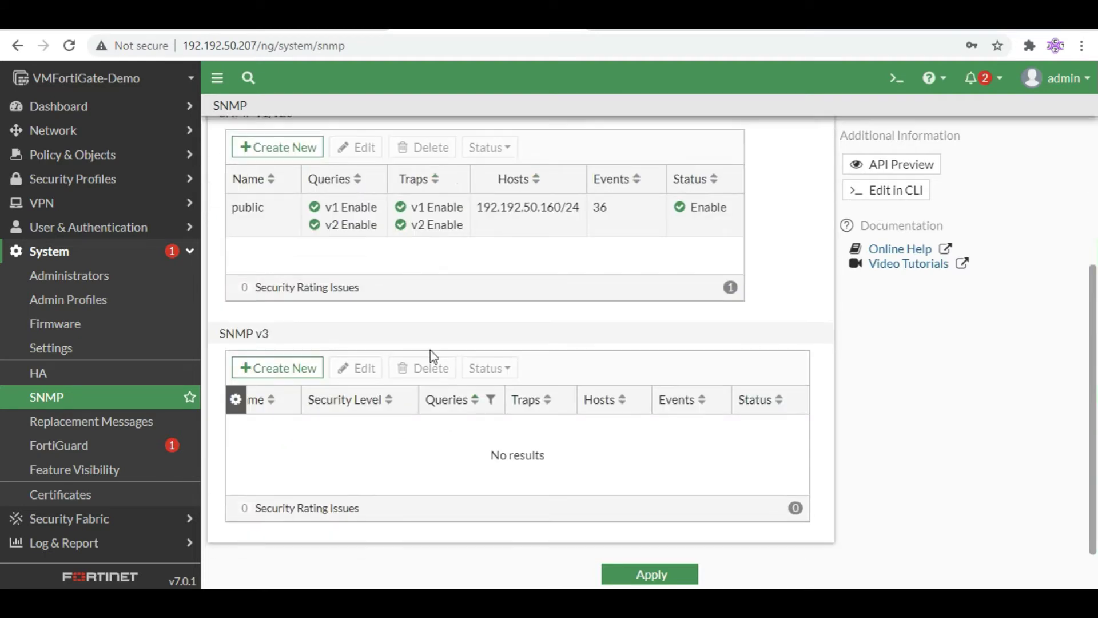
scroll(426, 349, up, 3)
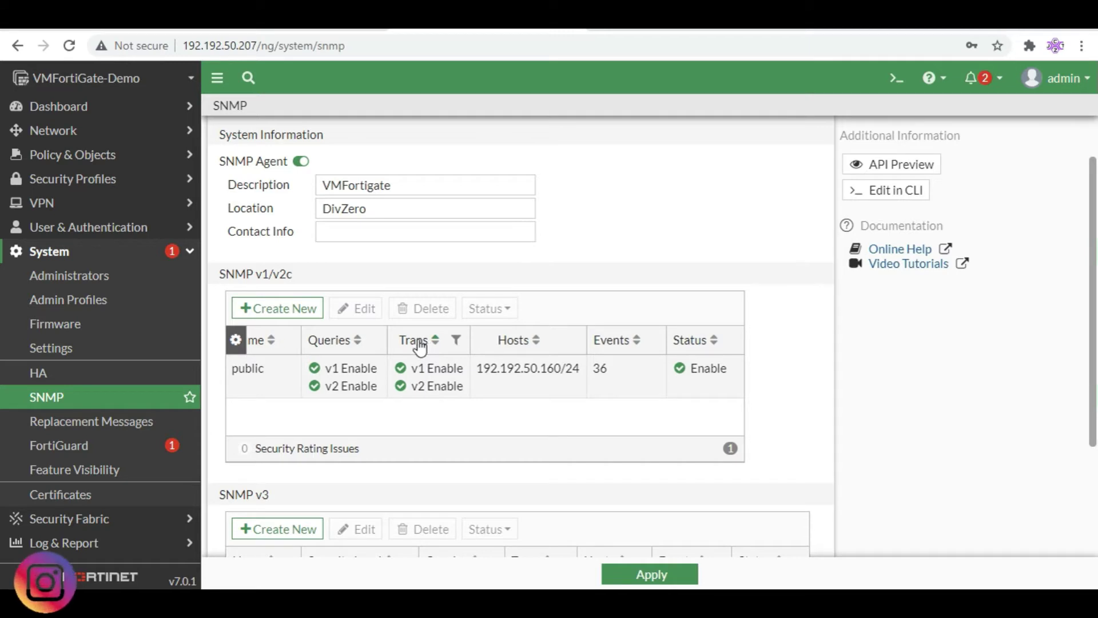
scroll(419, 343, down, 3)
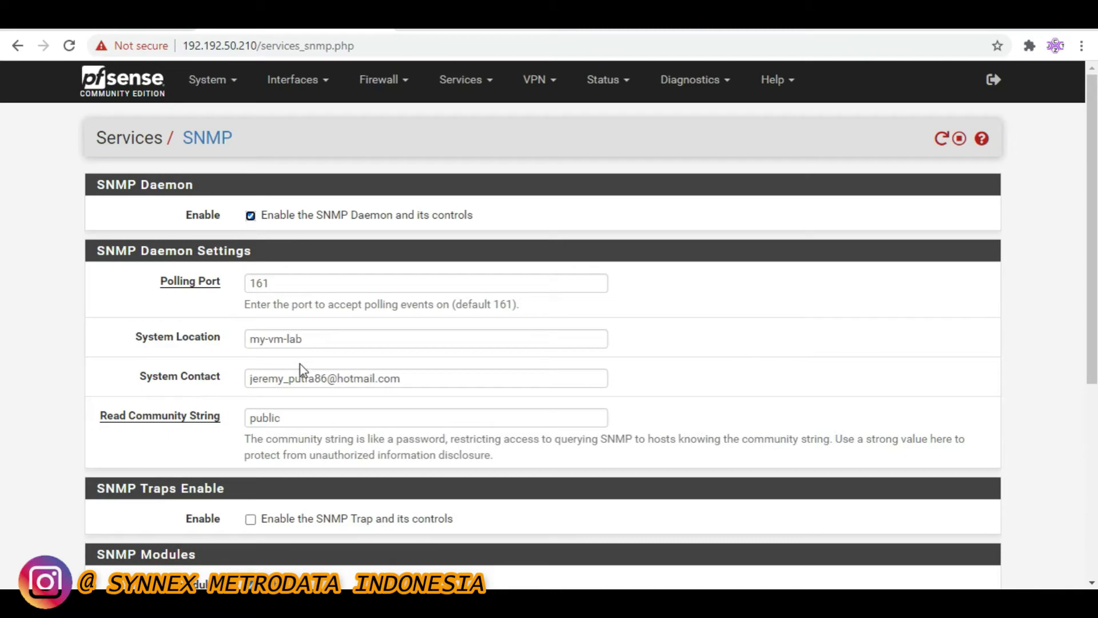
Review pfSense's SNMP settings: daemon enabled on port 161 with read community public
scroll(378, 375, down, 5)
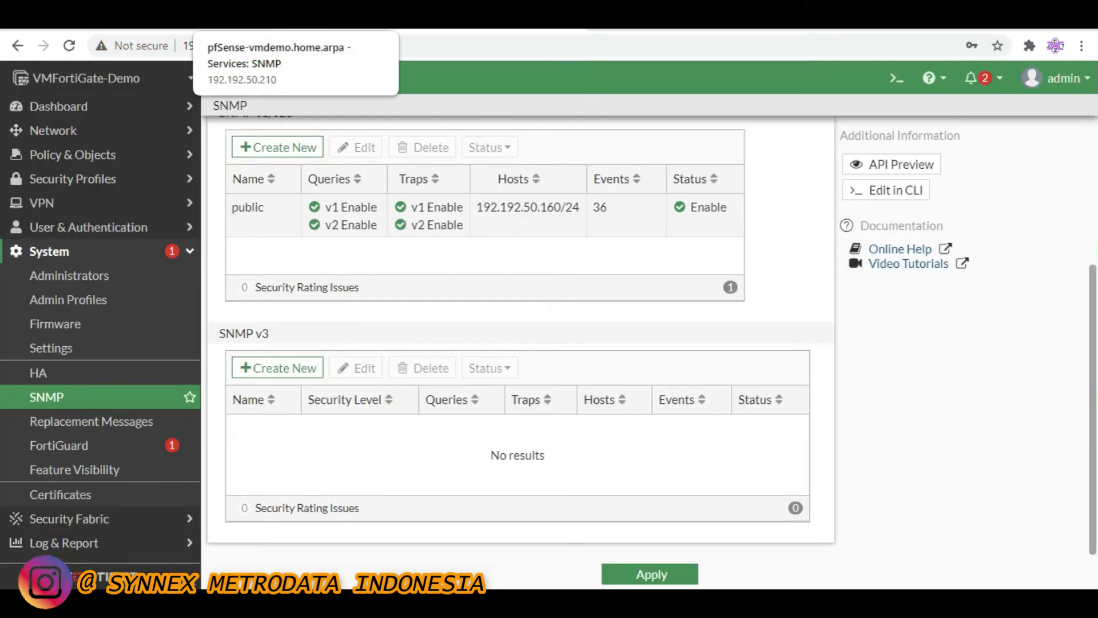
scroll(312, 246, up, 4)
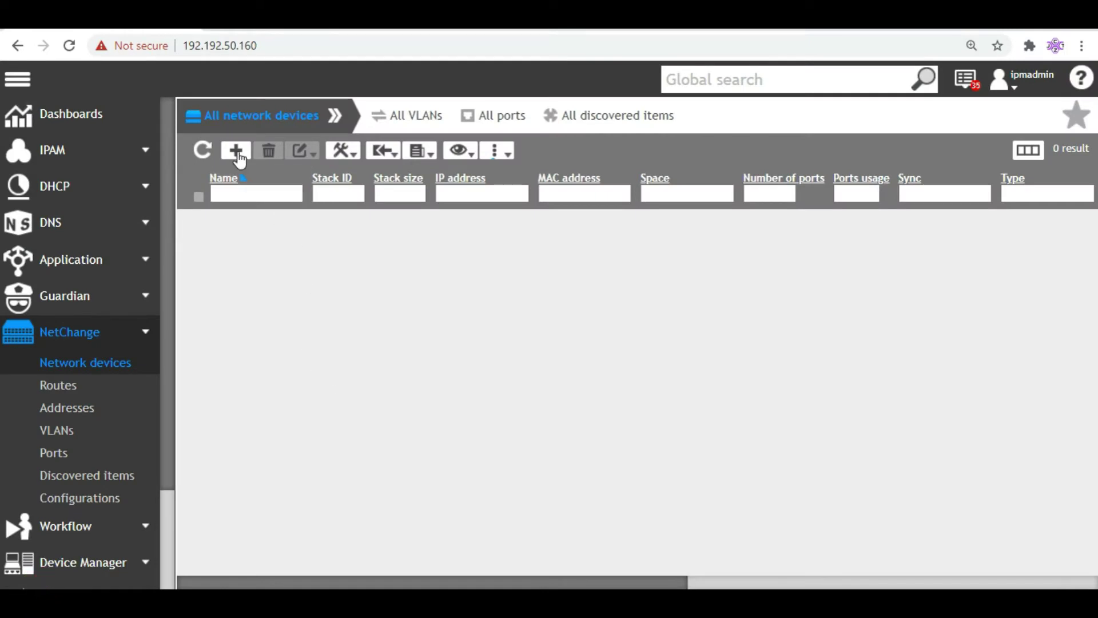
Start a new network device and enter IP address 192.192.50.210
click(236, 150)
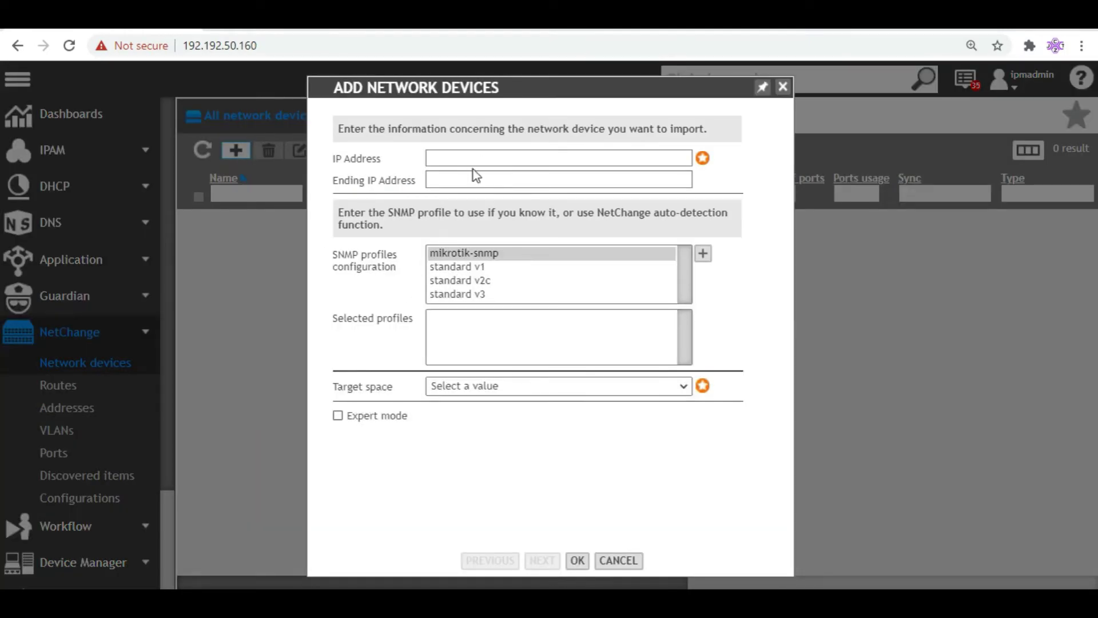
click(480, 159)
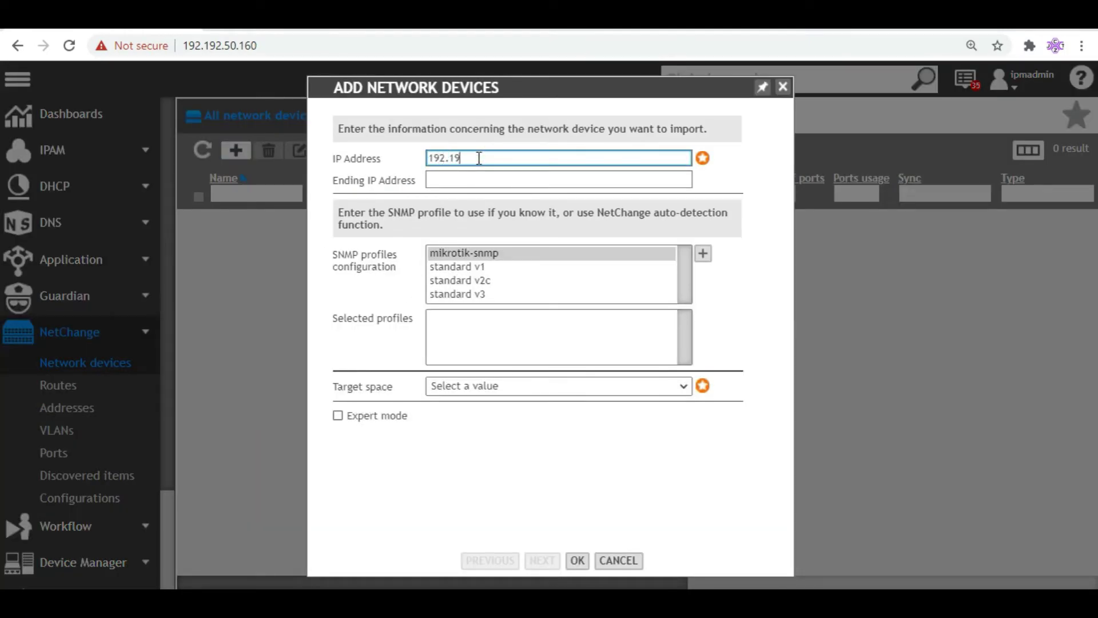
text(192.192.50.)
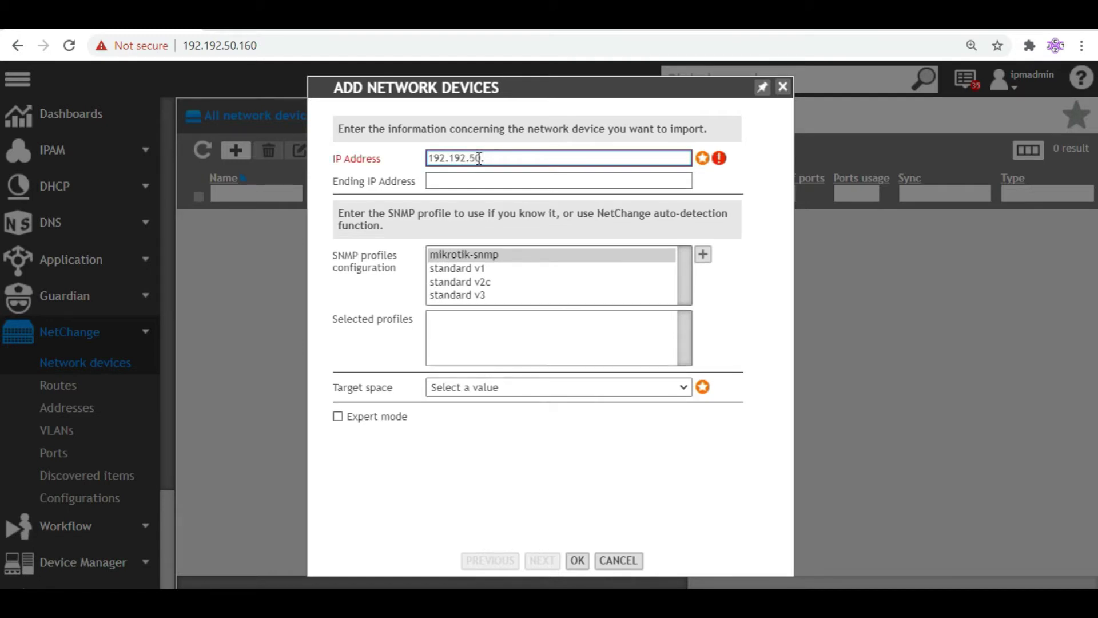
text(201)
key(BackSpace)
key(BackSpace)
key(BackSpace)
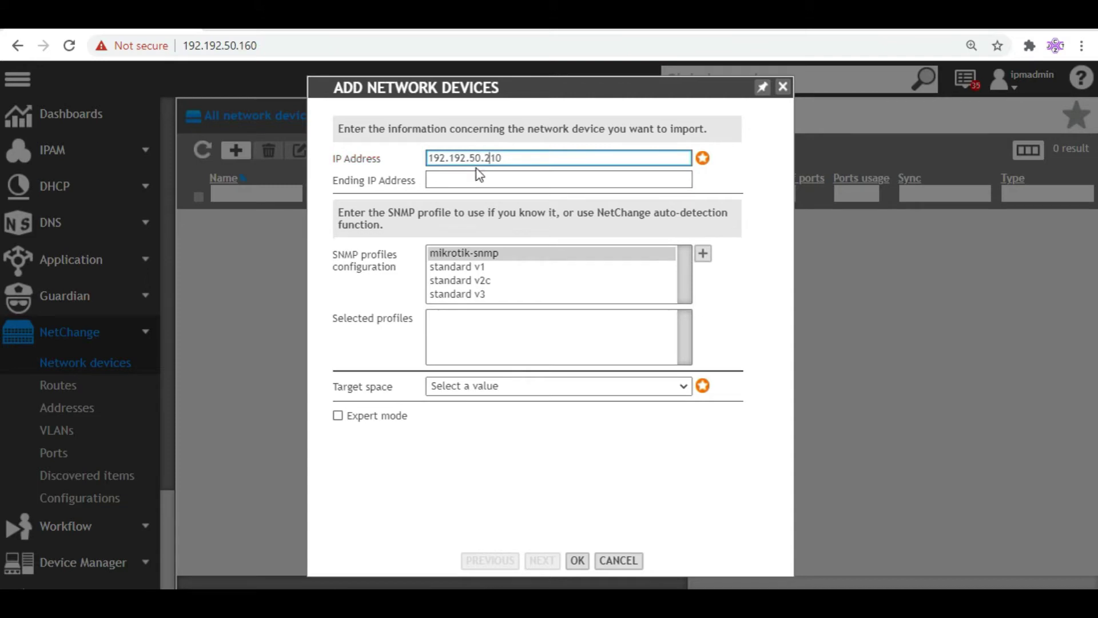
text(10)
click(512, 177)
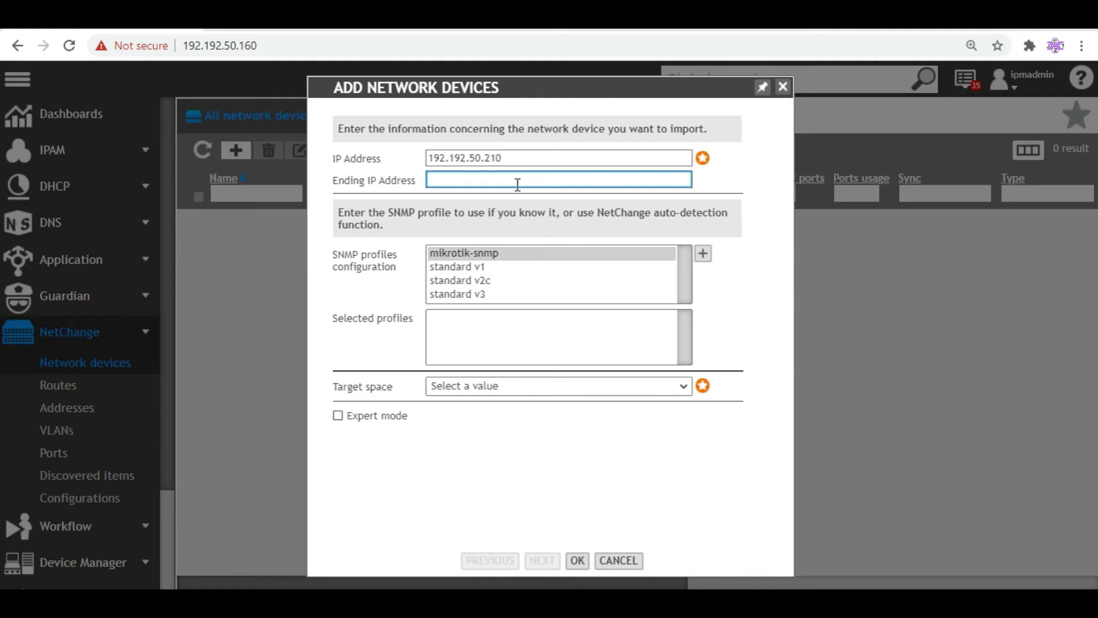
Add the standard v2c SNMP profile, set target space headquarter-CA, and submit
click(493, 282)
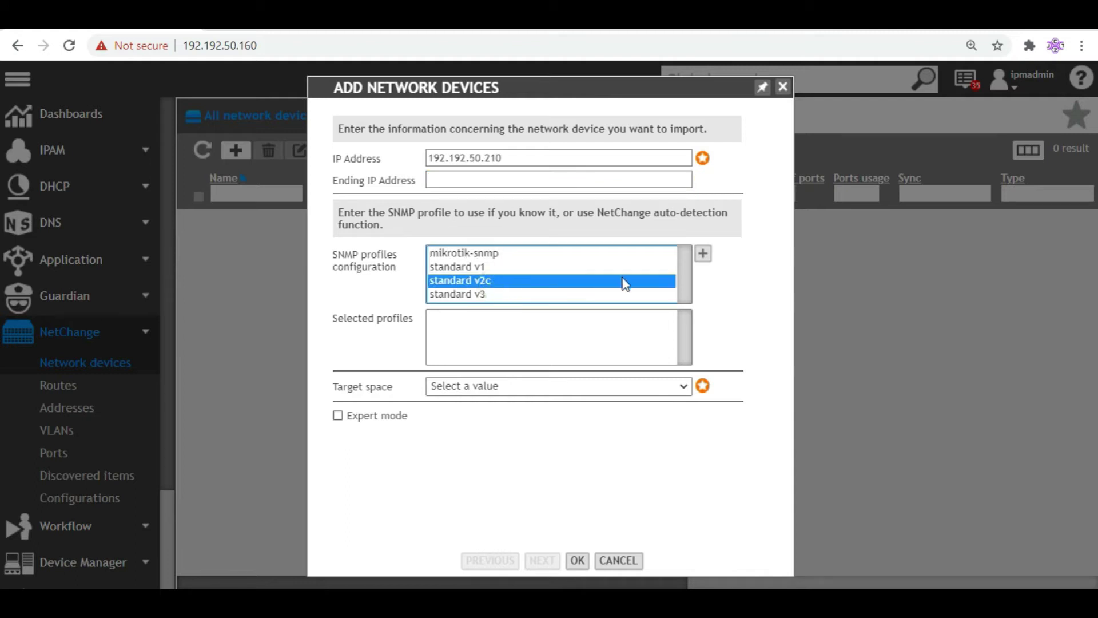
click(705, 256)
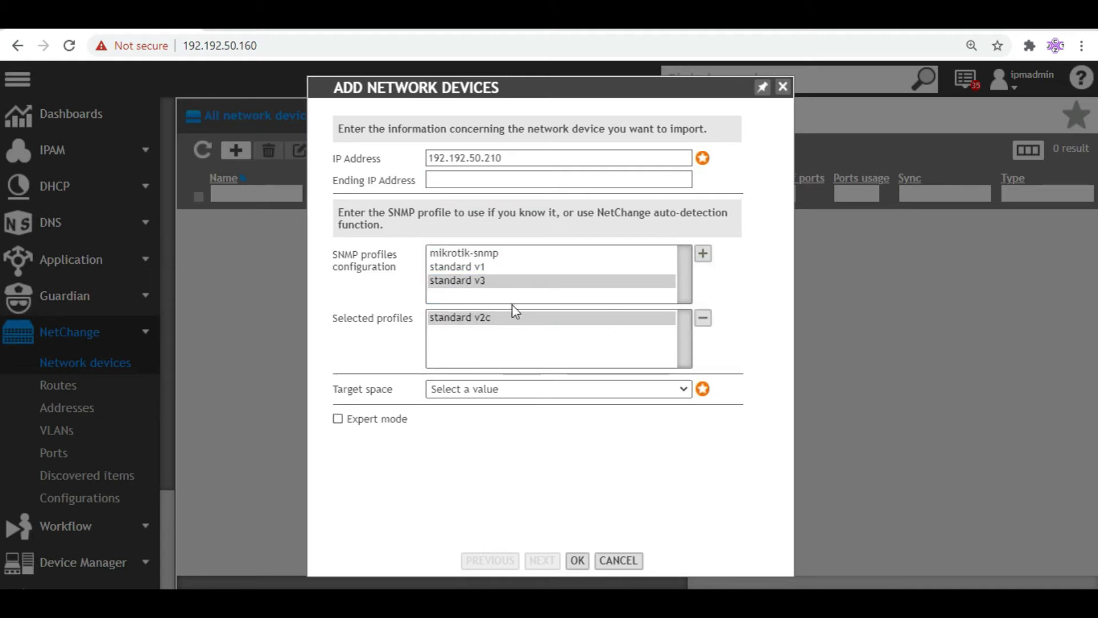
click(577, 393)
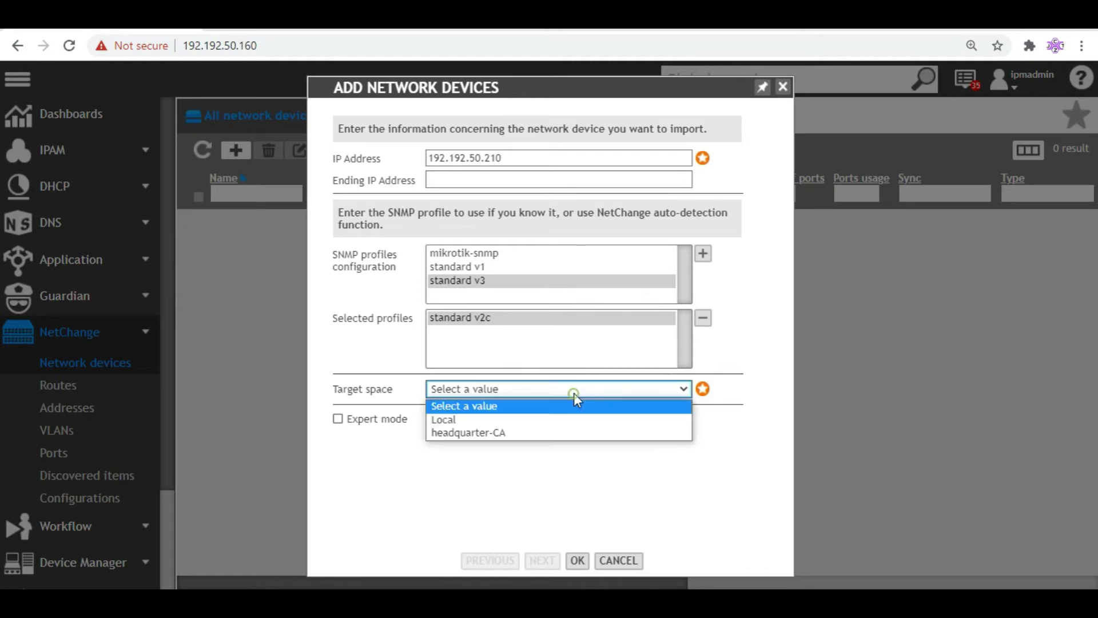
click(530, 433)
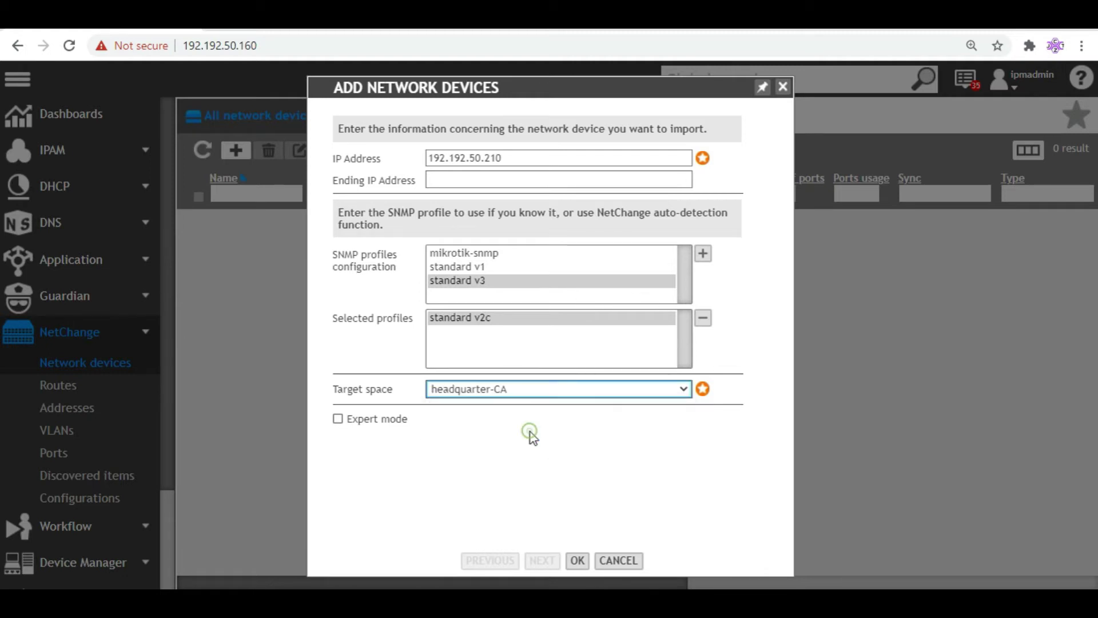
click(577, 561)
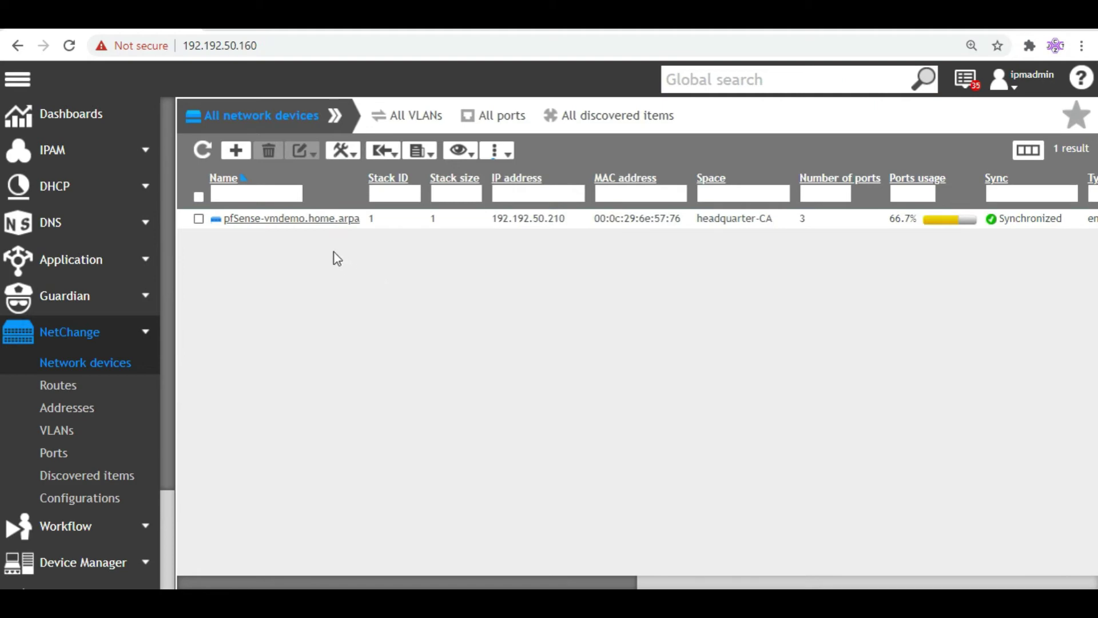
Inspect the pfSense device's three ports, then return to the network devices list
click(256, 221)
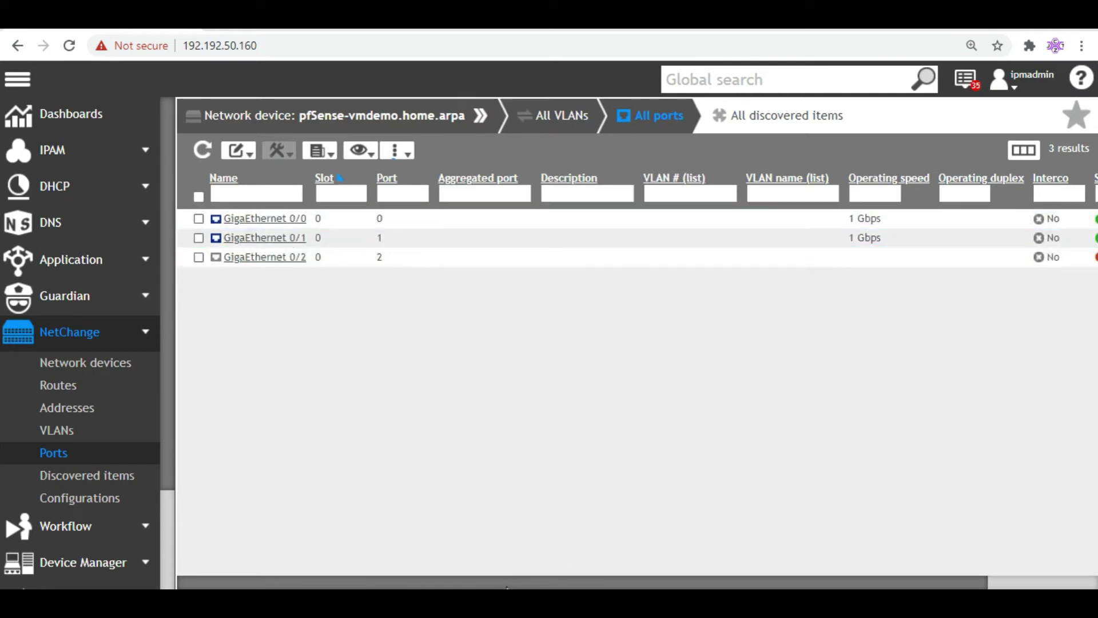
drag(508, 580, 689, 554)
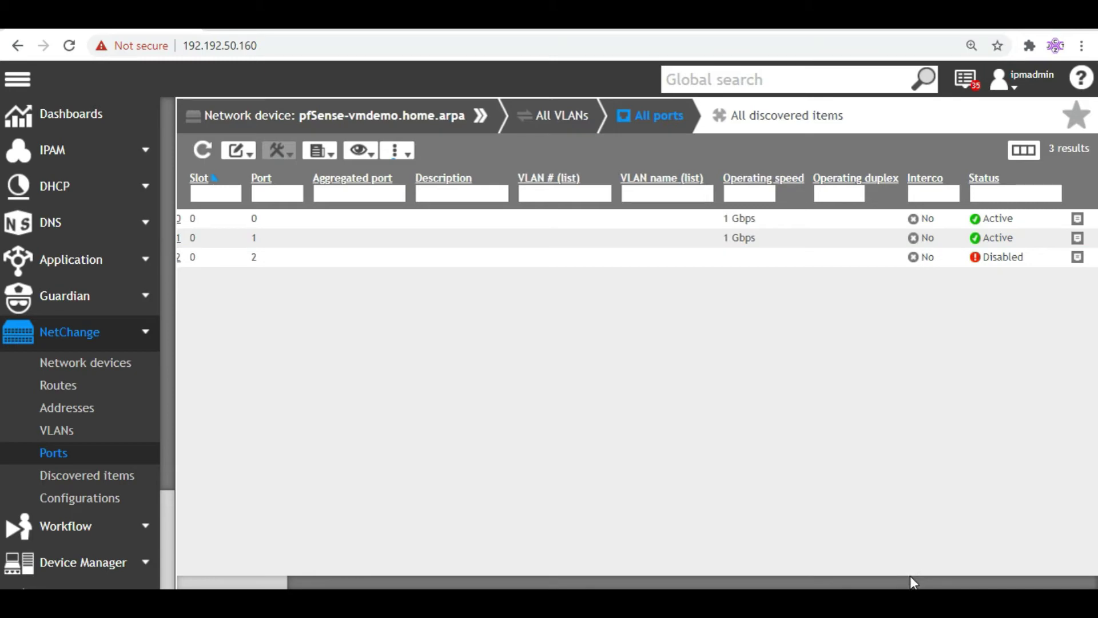
drag(910, 587, 630, 421)
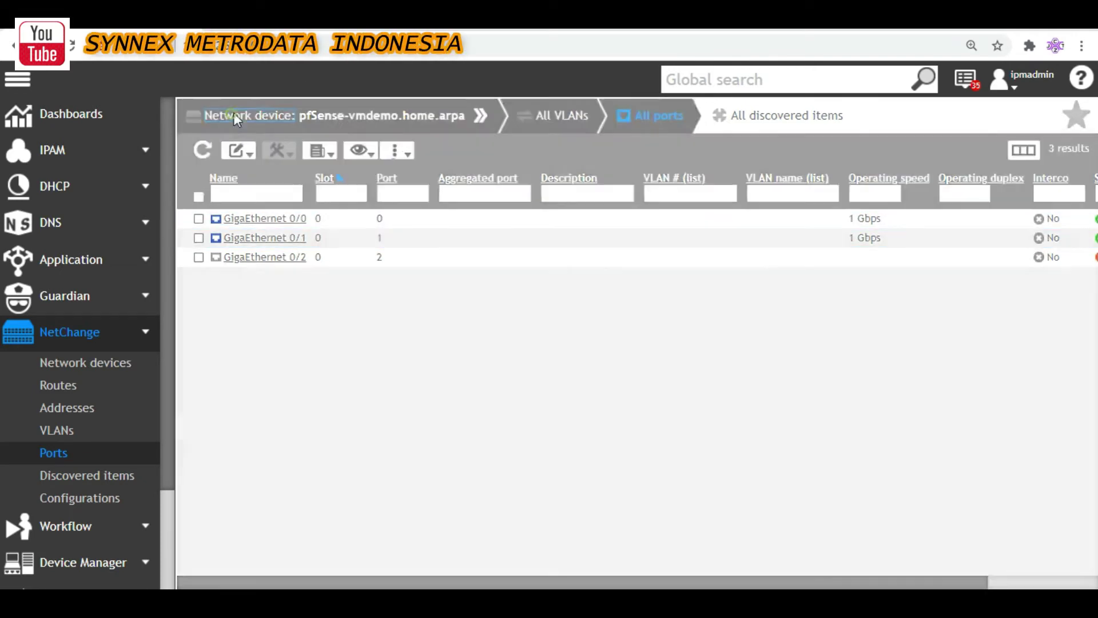
click(233, 115)
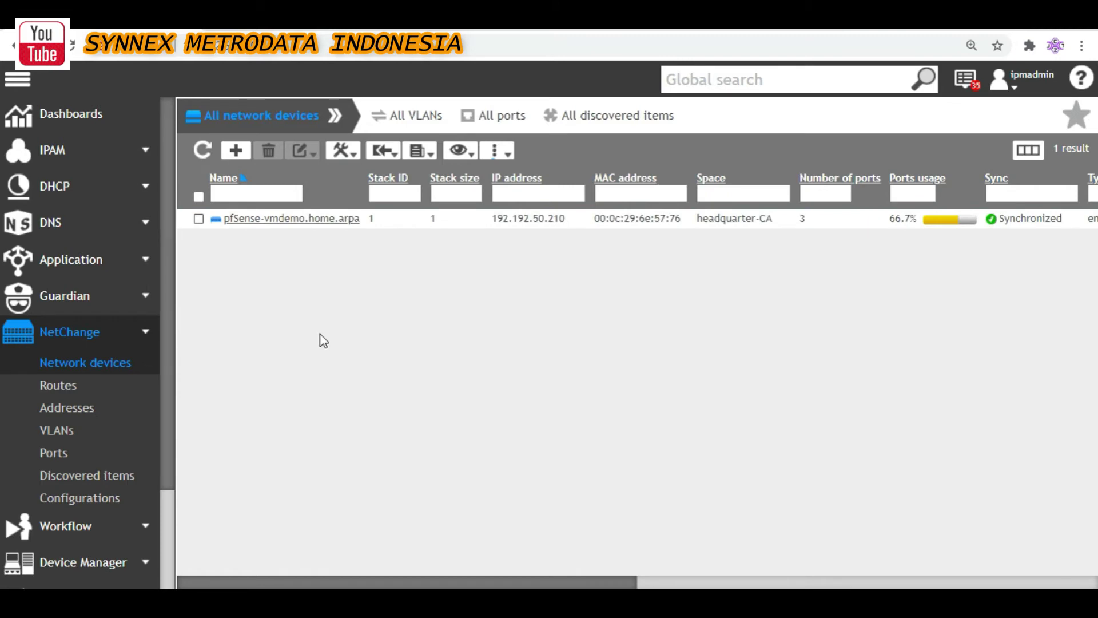
Start a new network device with IP address 192.192.50.207
click(236, 151)
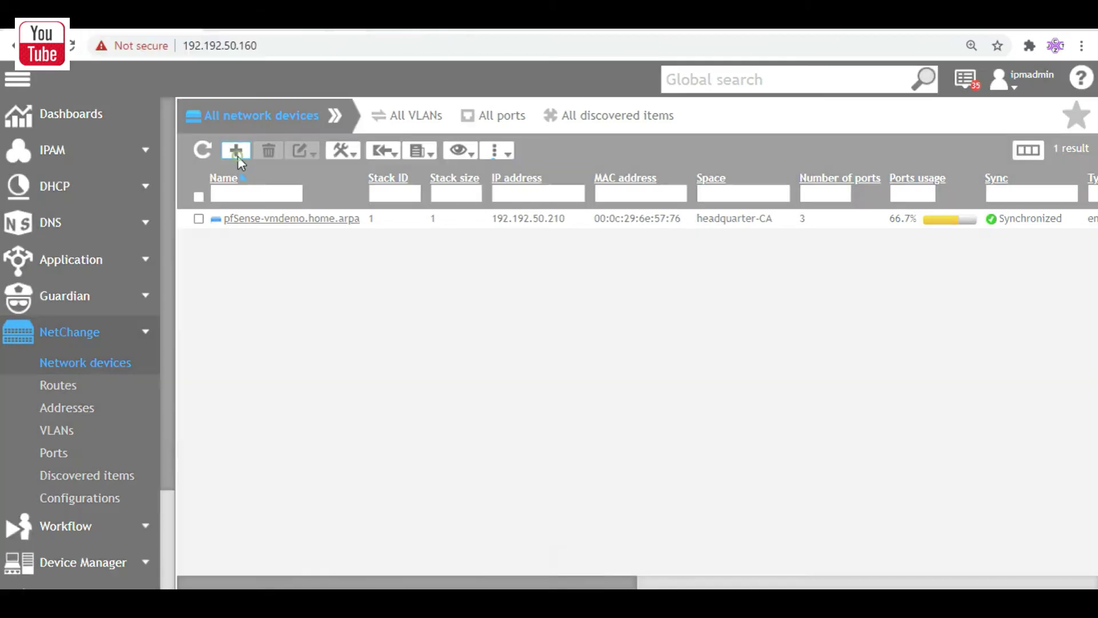
click(547, 155)
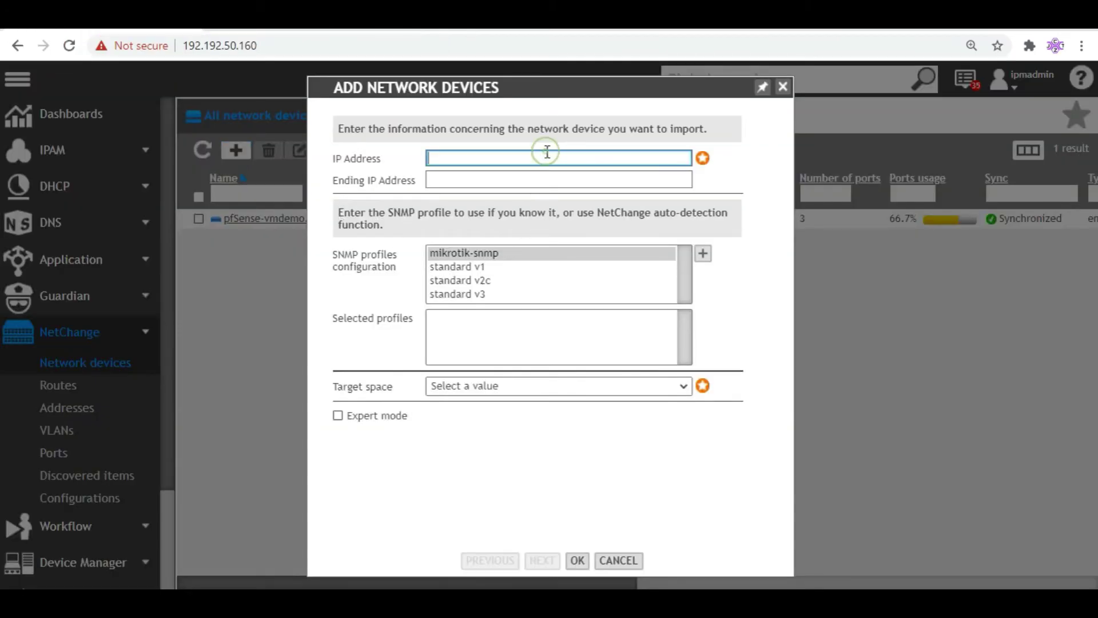
text(192.192.50.207)
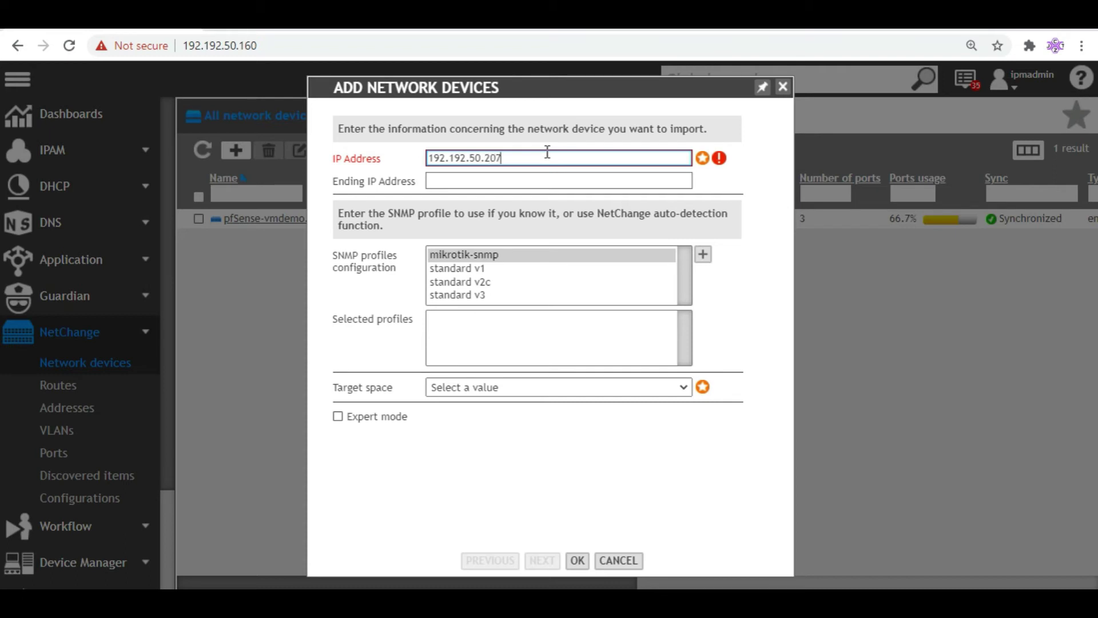
Add the standard v1 SNMP profile, set target space Local, and submit for polling
click(509, 268)
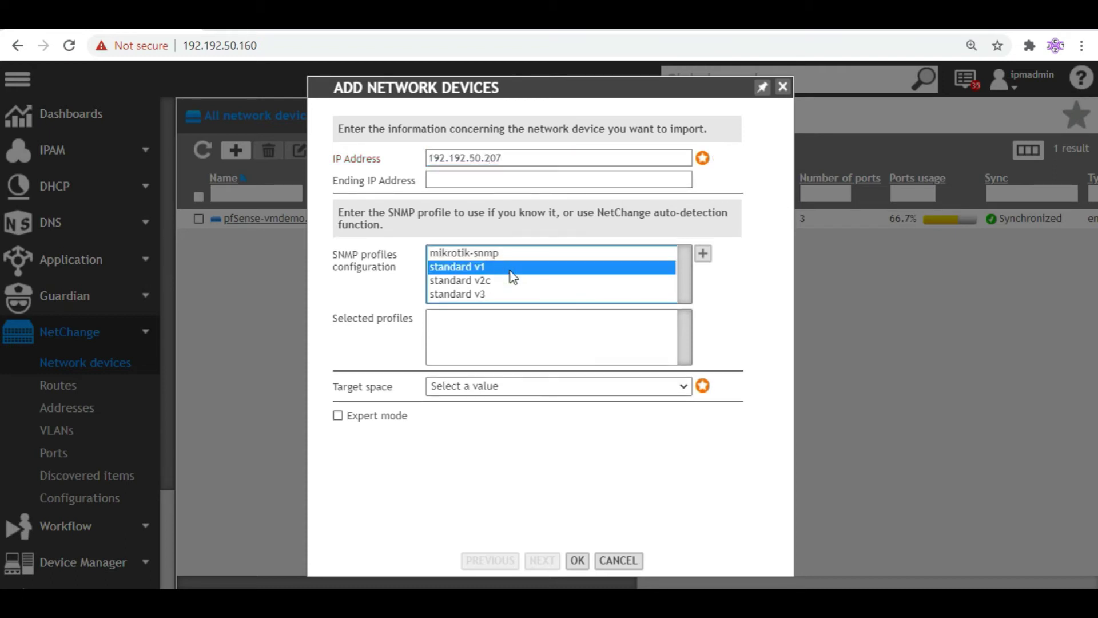
click(705, 257)
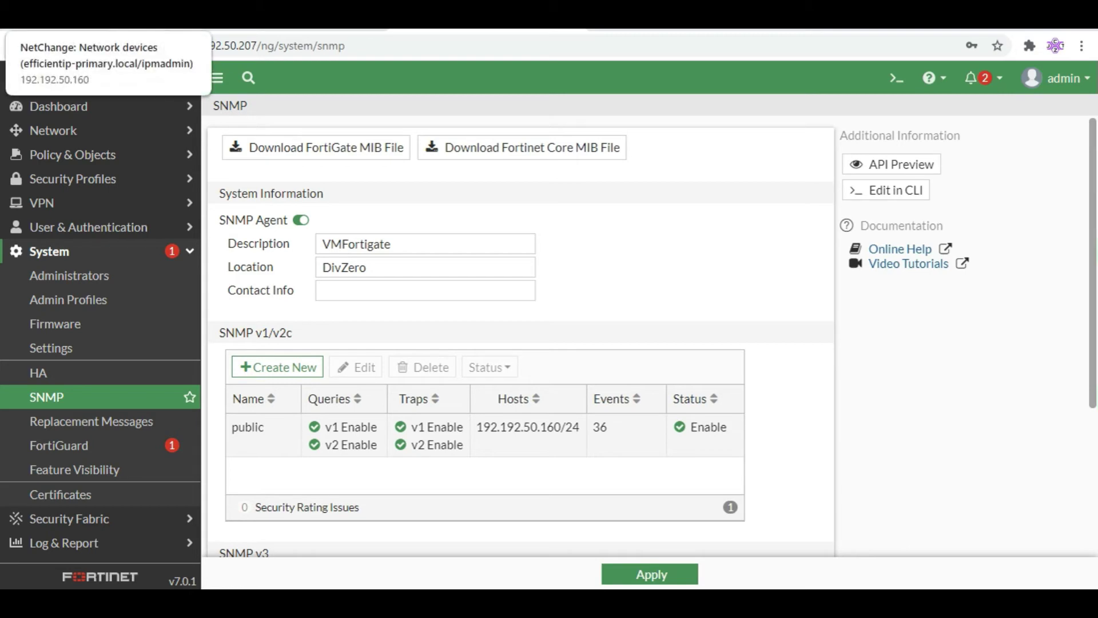
click(74, 17)
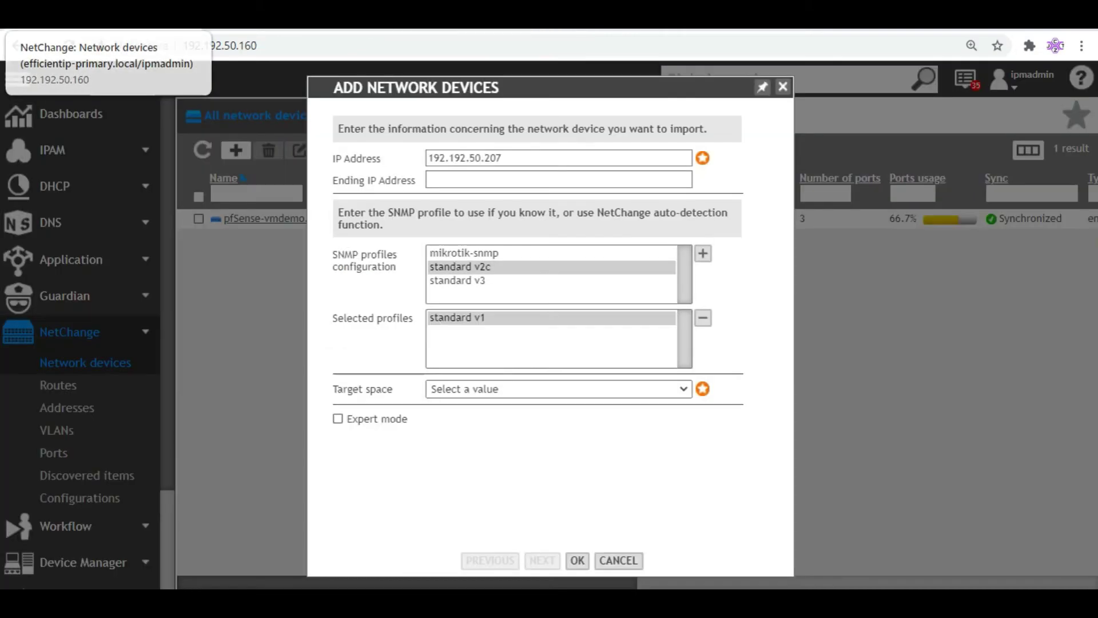
click(506, 390)
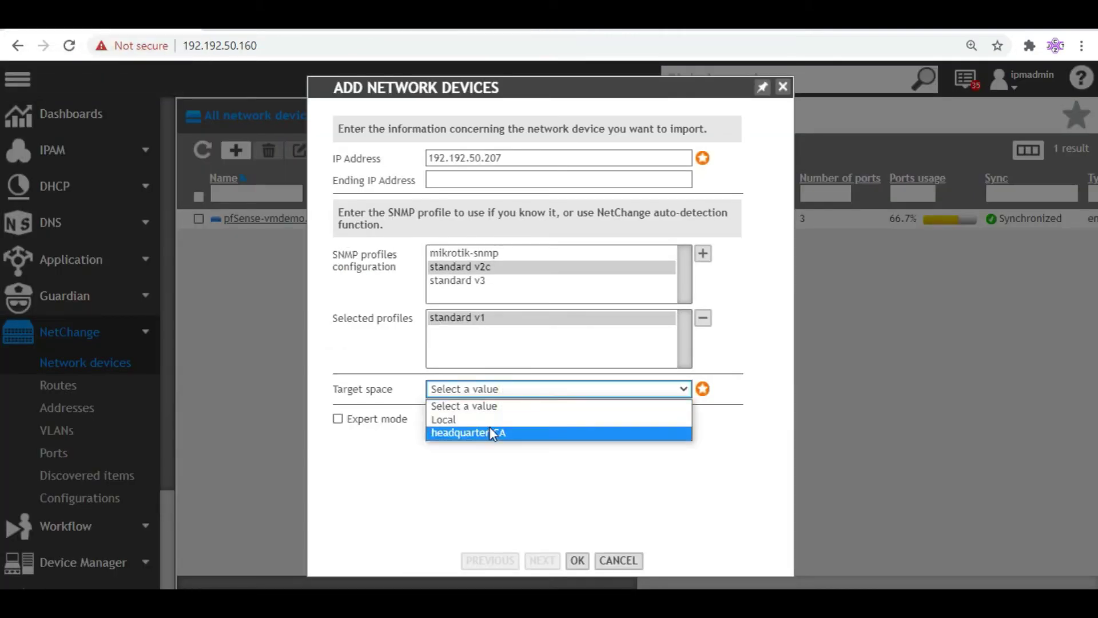
click(488, 420)
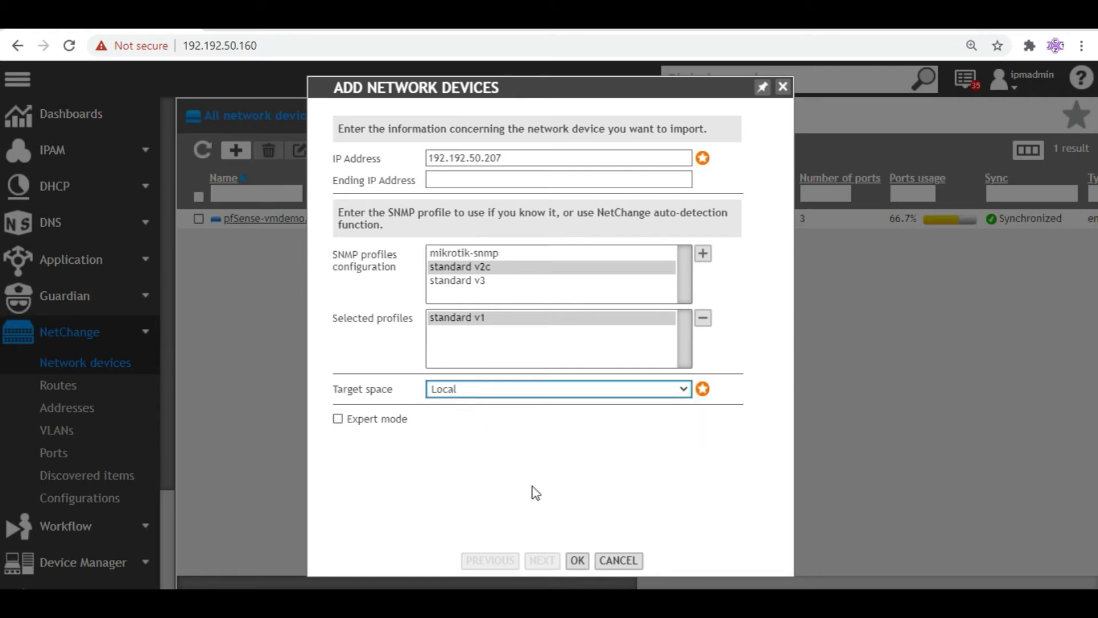
click(584, 560)
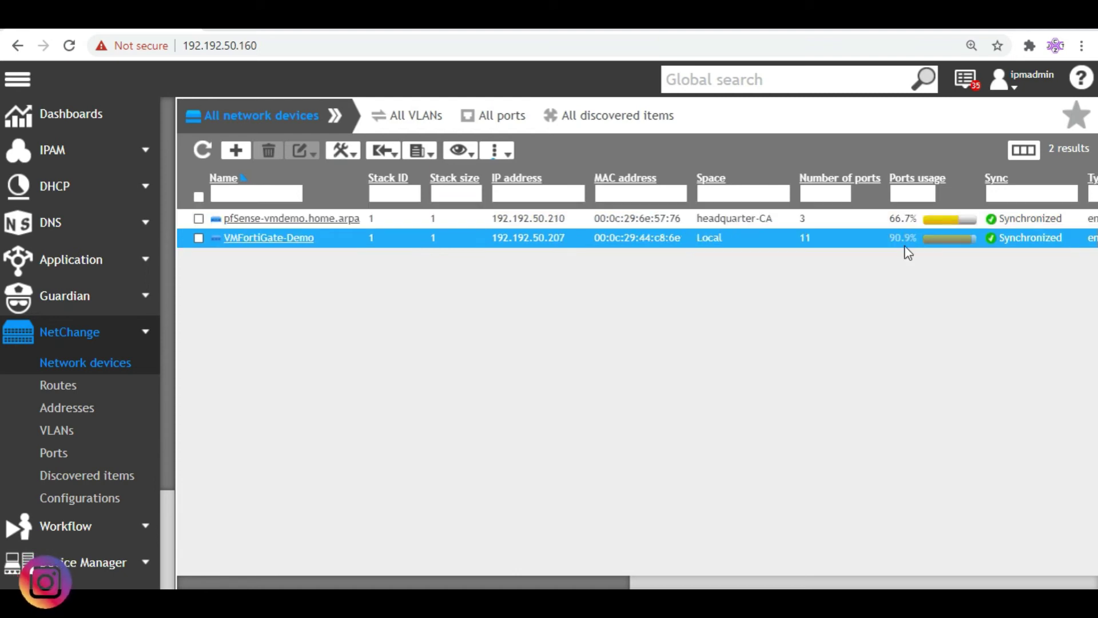
Check VMFortiGate-Demo's port list, then return to All network devices
click(261, 239)
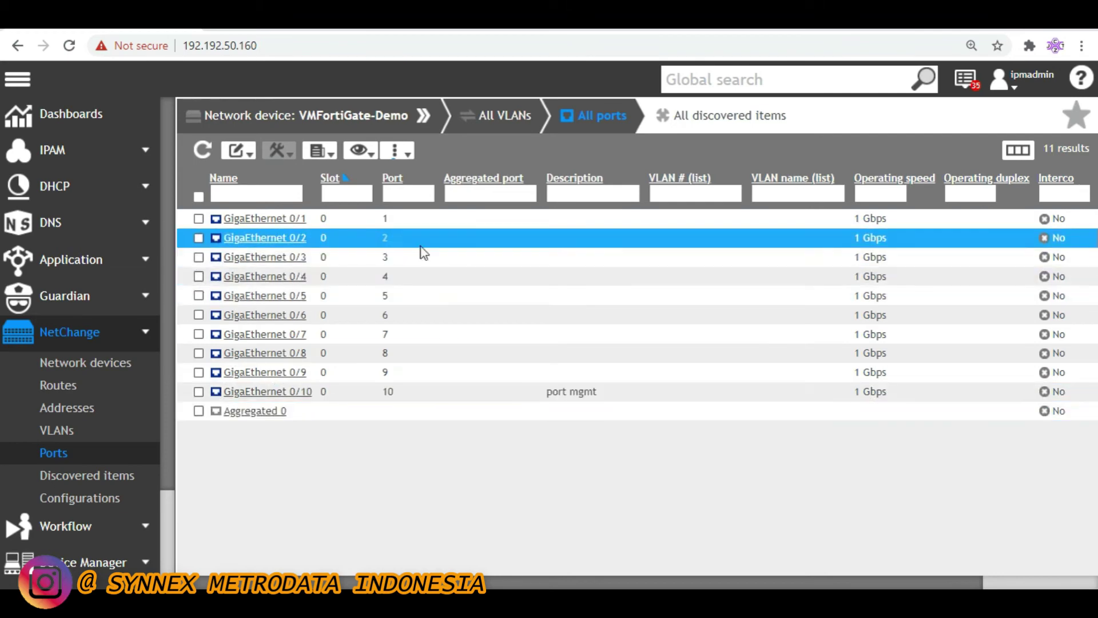
click(250, 115)
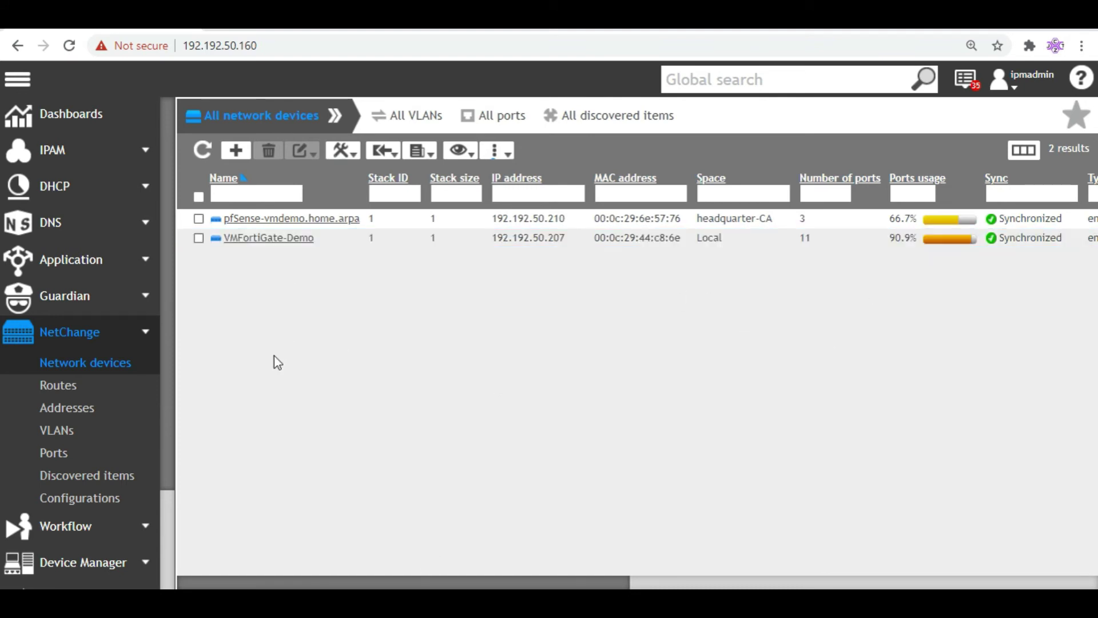
click(71, 413)
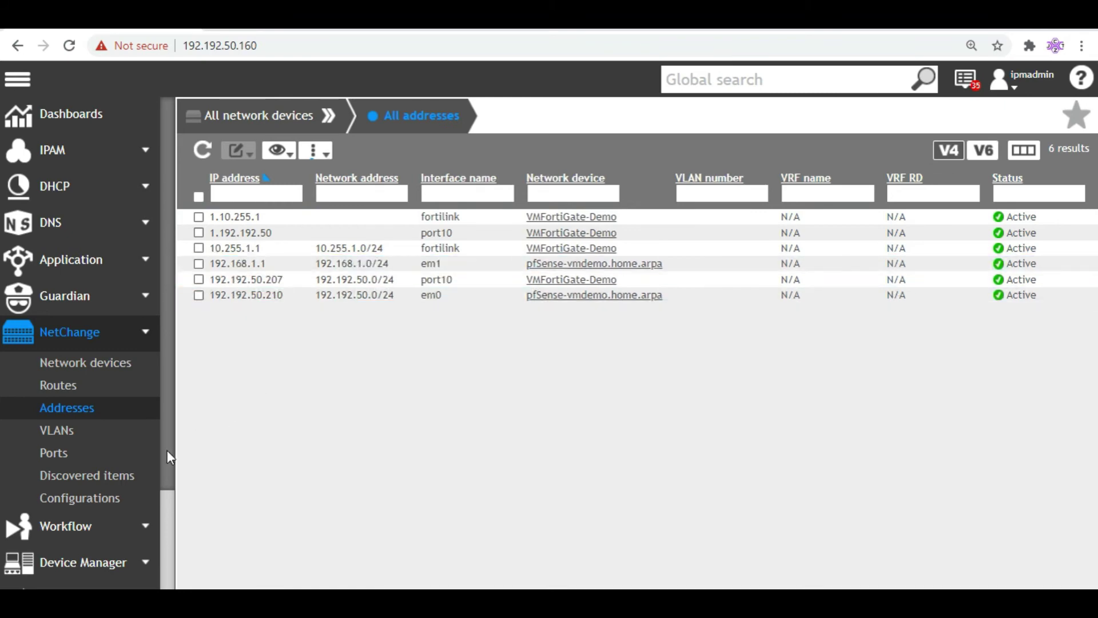
click(63, 434)
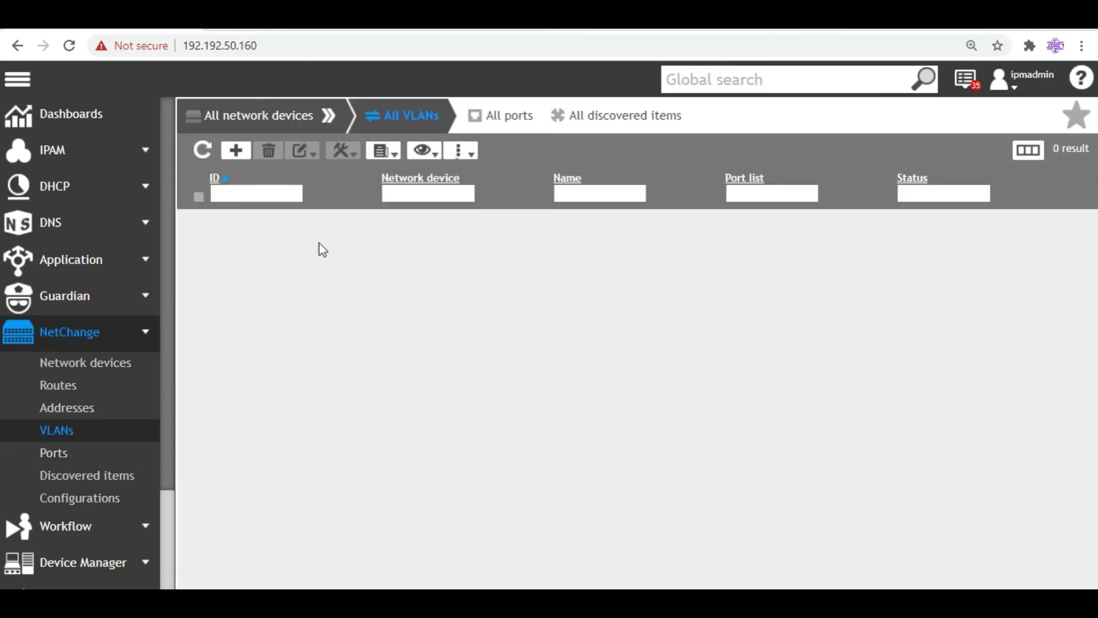
click(54, 454)
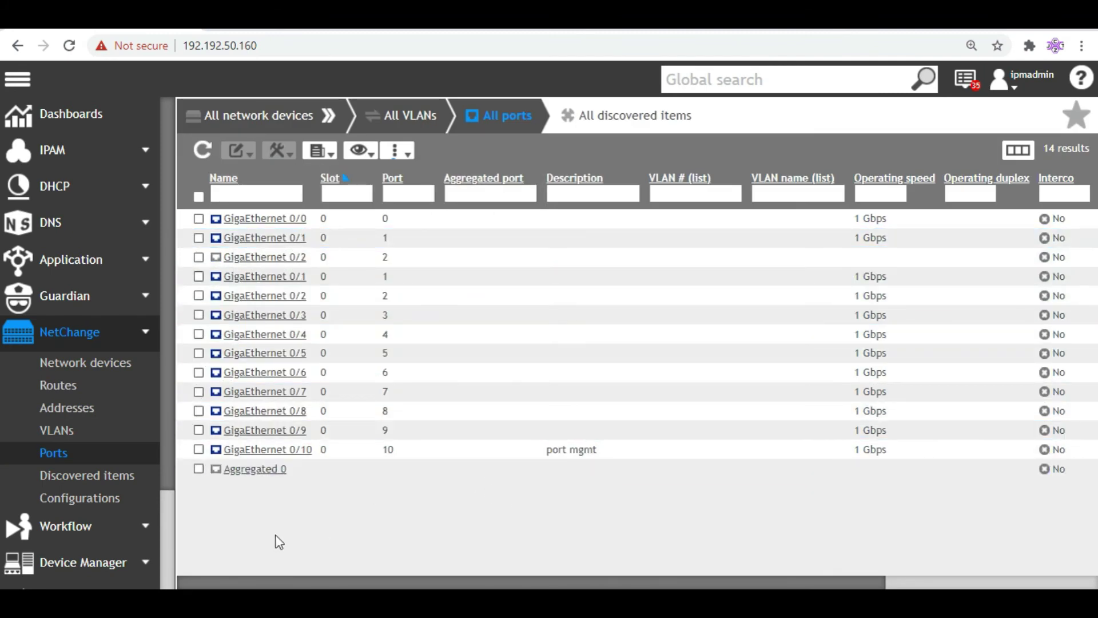
click(108, 478)
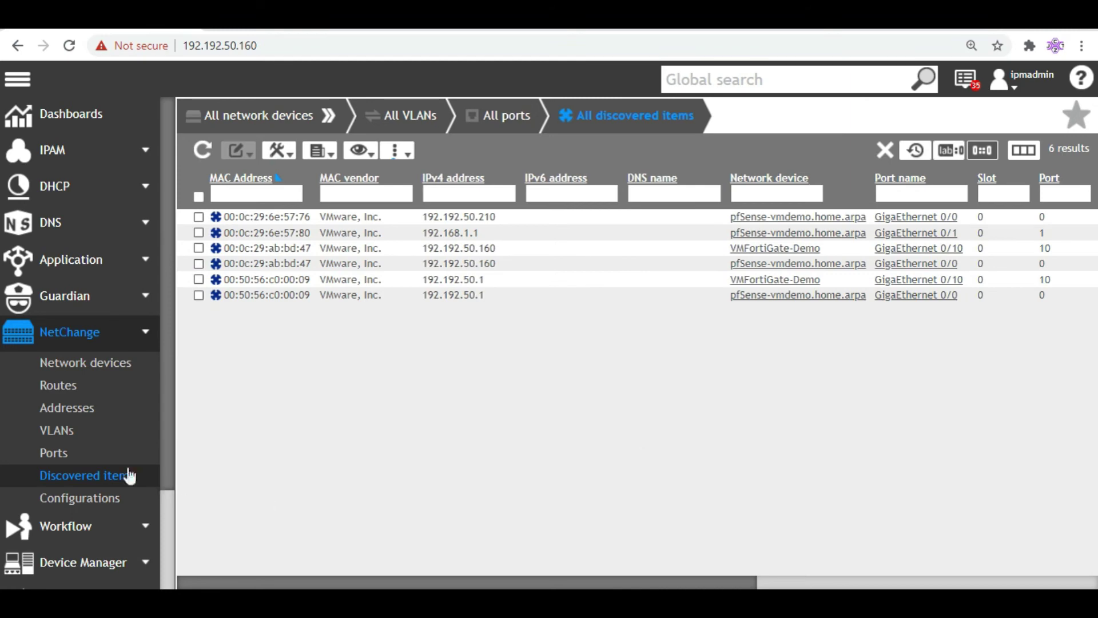
click(84, 364)
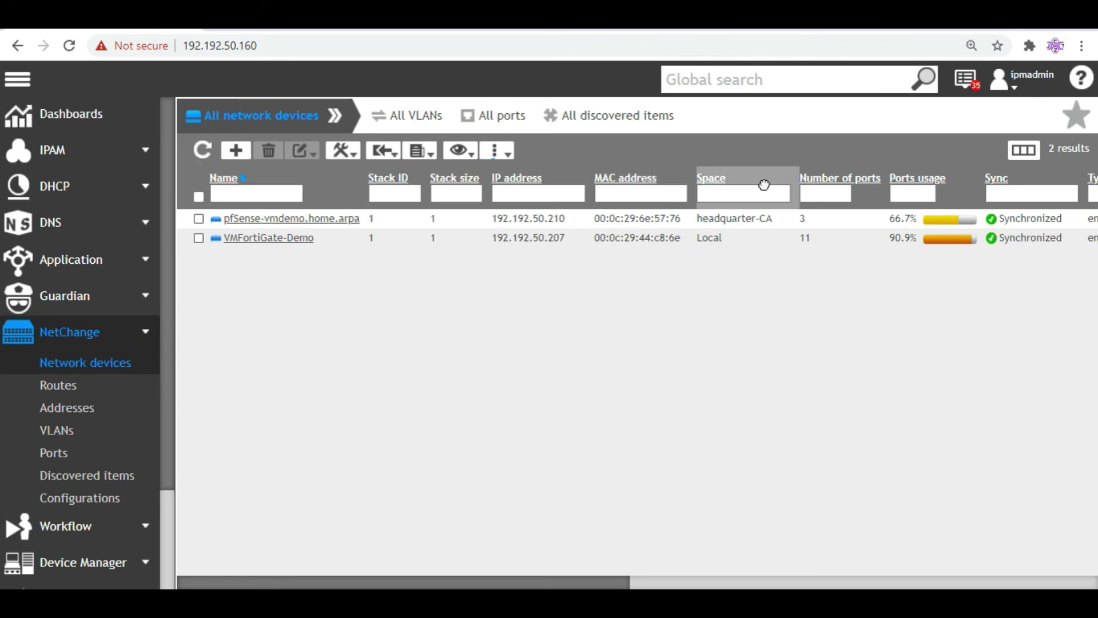
Go to the Main dashboard and open the user account dropdown
click(36, 121)
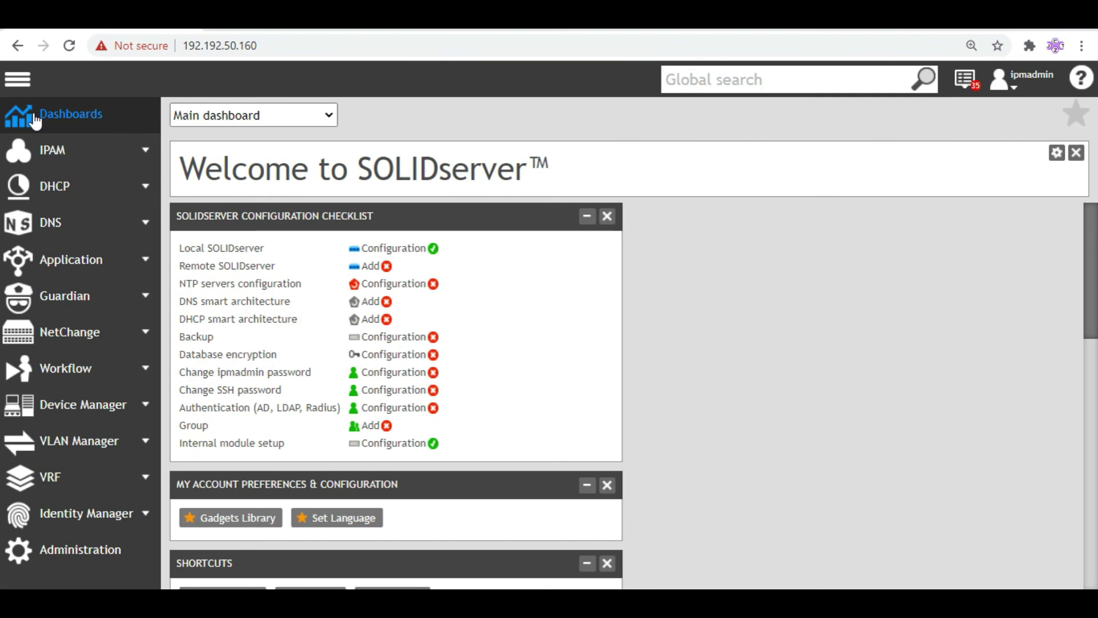
click(1034, 92)
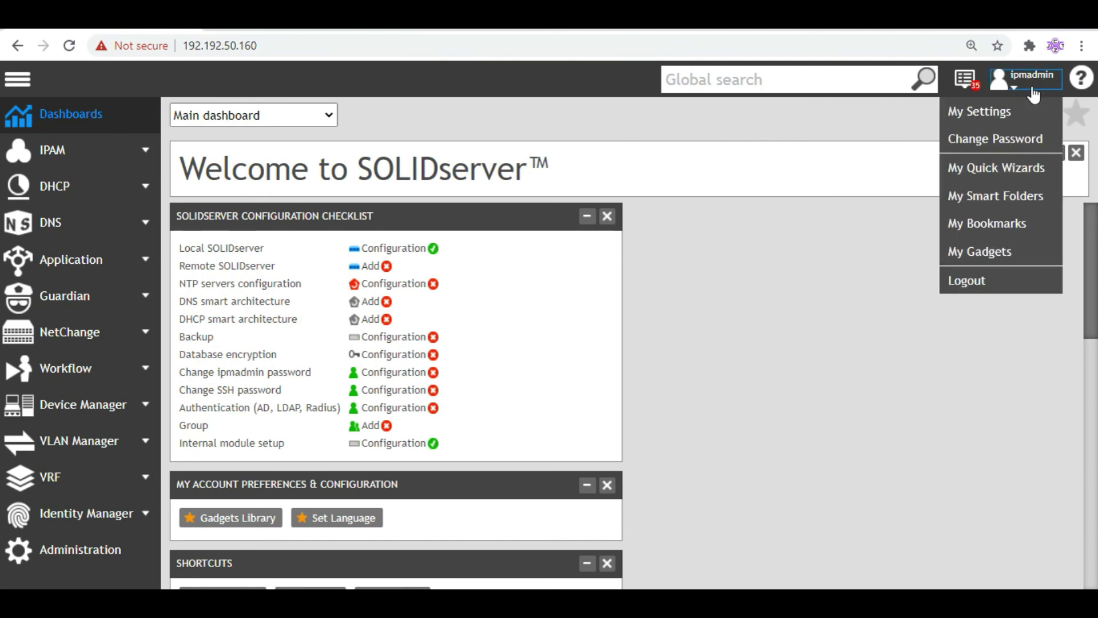